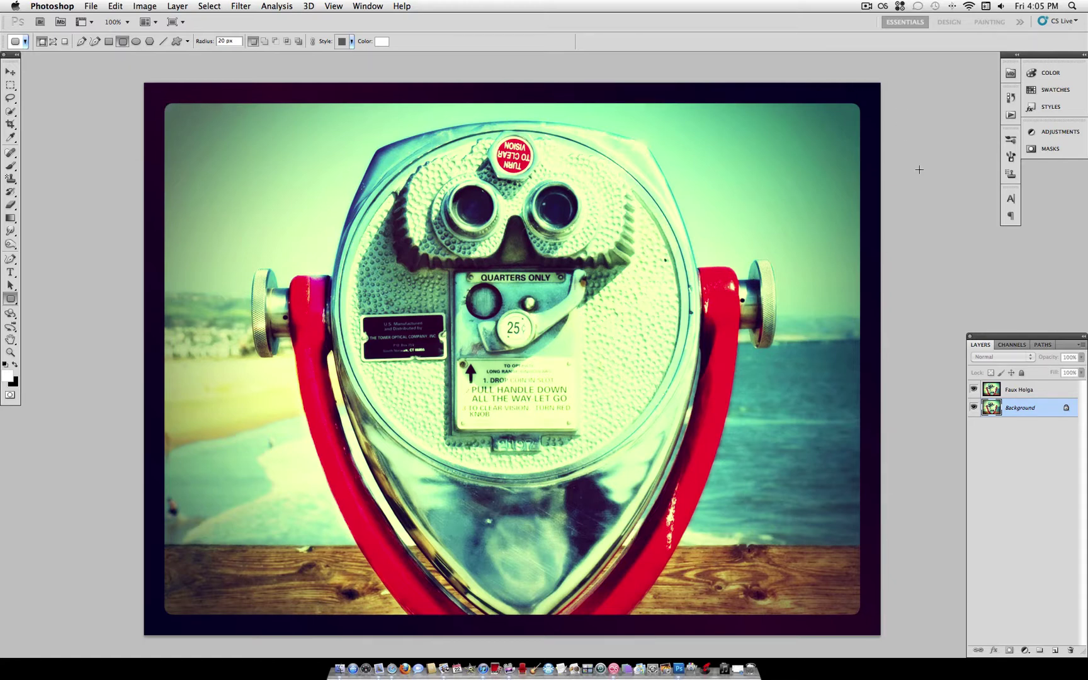
Delete the Faux Holga layer, leaving only the plain Background photo.
left_click(974, 390)
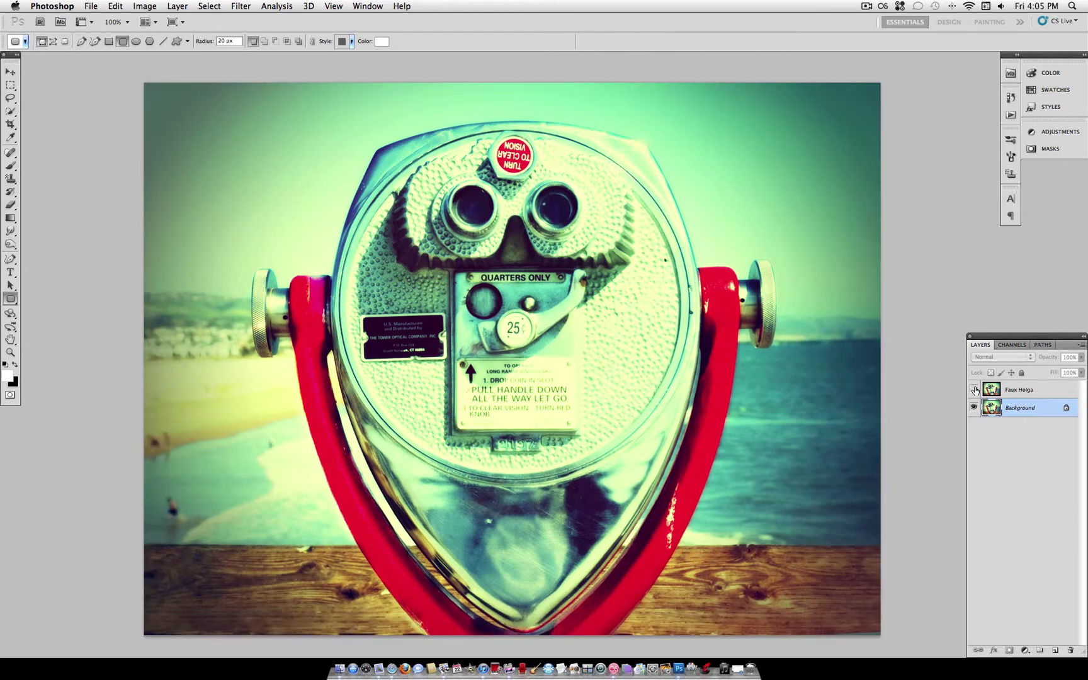
left_click(975, 391)
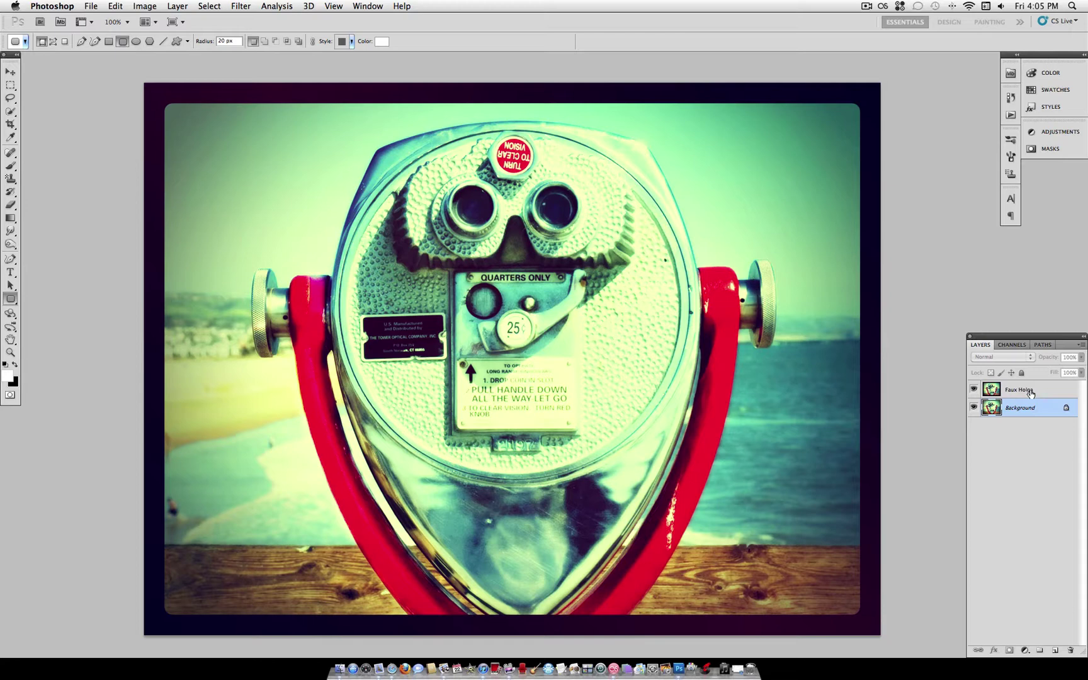
left_click(973, 389)
left_click_drag(1032, 390, 1071, 649)
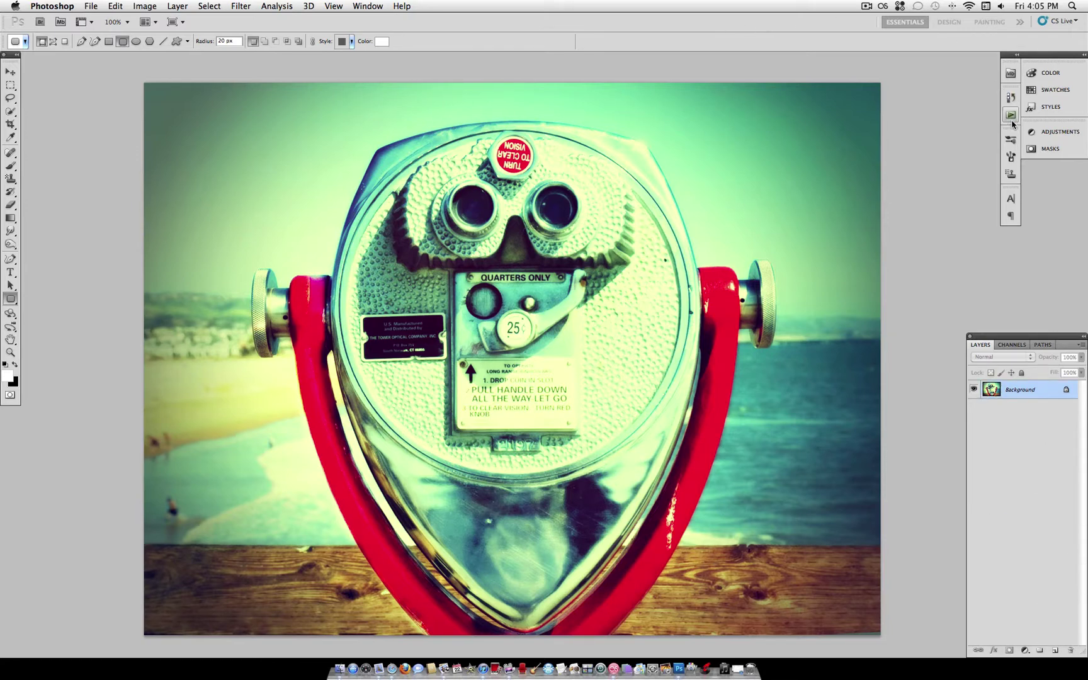
left_click(1011, 116)
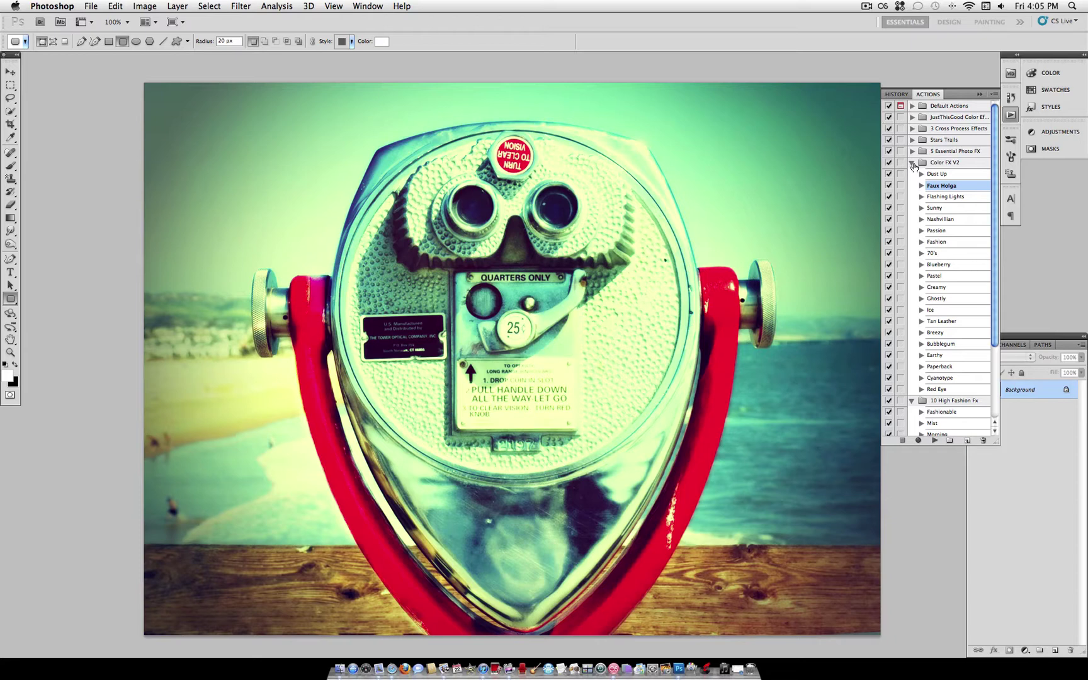
left_click(1011, 114)
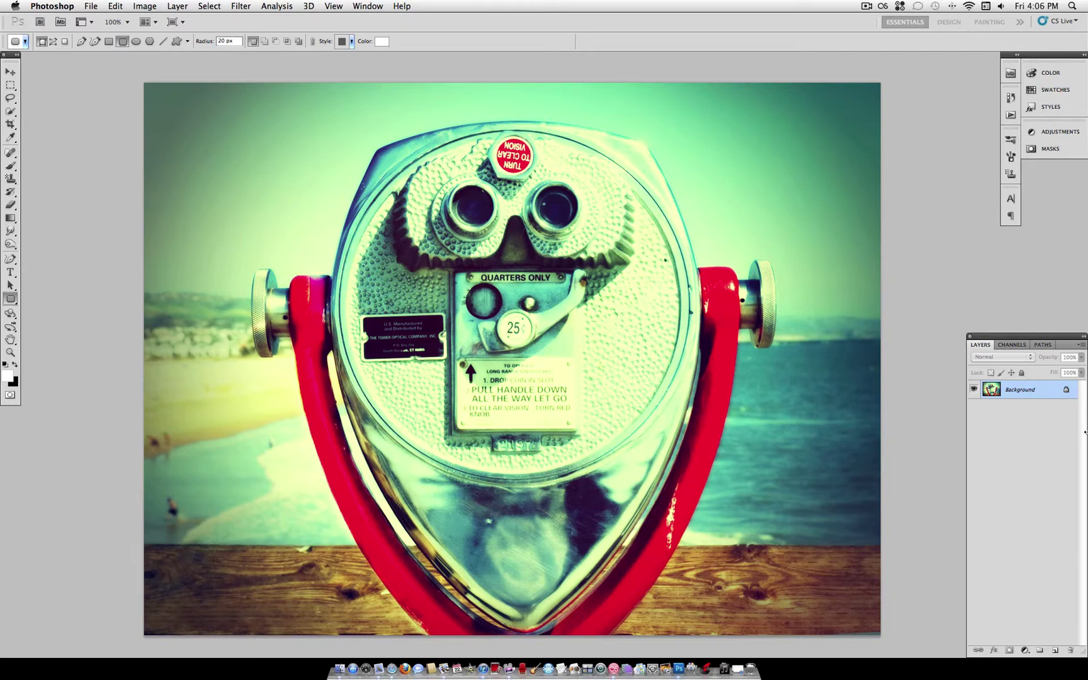
Convert the locked Background into a regular layer named Layer 0.
right_click(1021, 393)
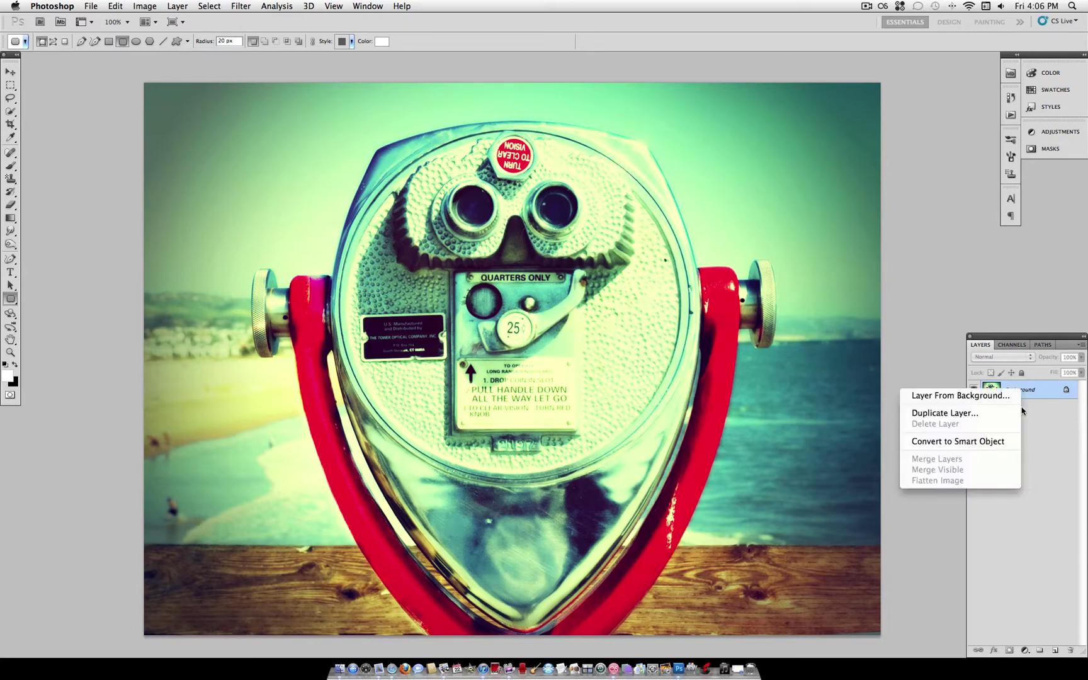
left_click(1041, 391)
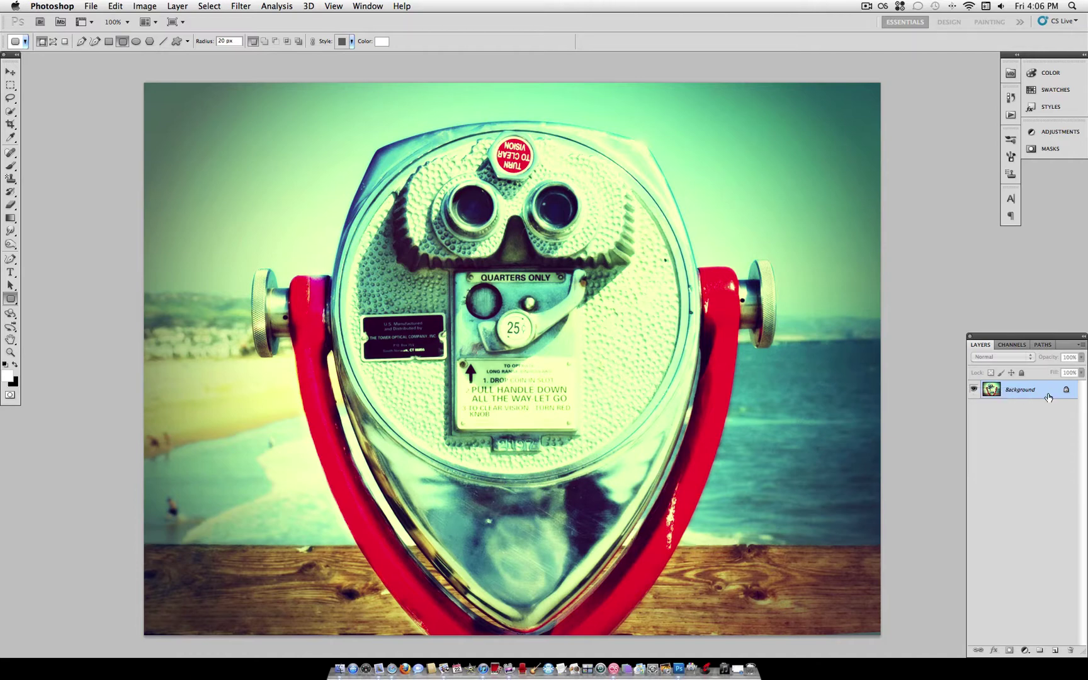
double_click(1042, 391)
left_click(640, 295)
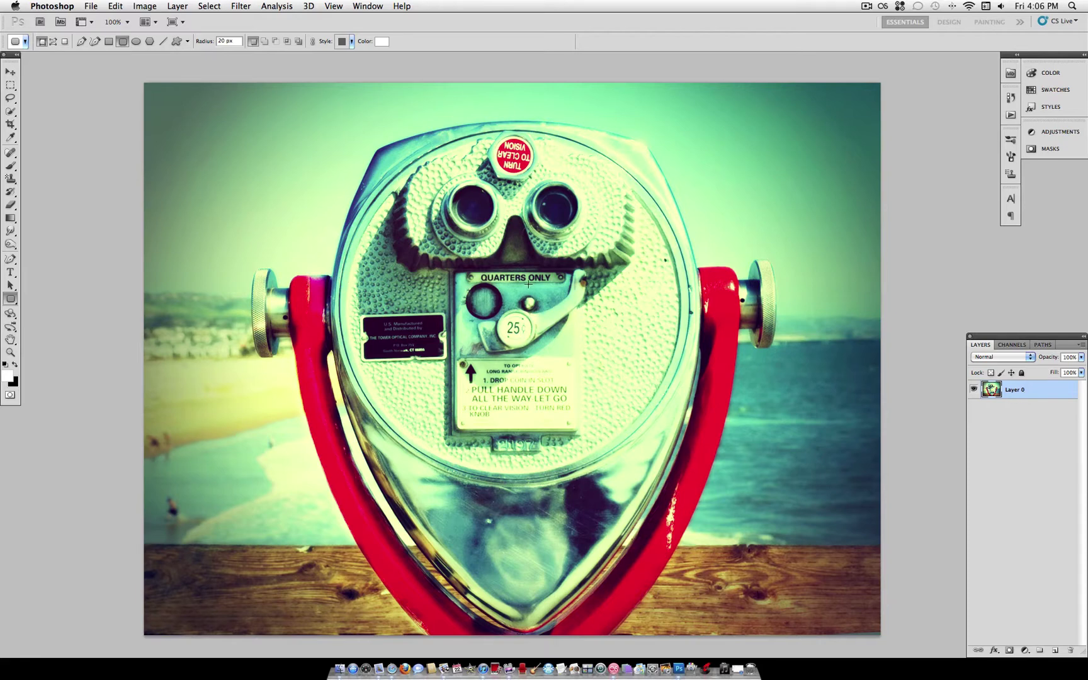
Show rulers with Cmd+R and drag horizontal and vertical guides crossing at the canvas centre.
key("super+r")
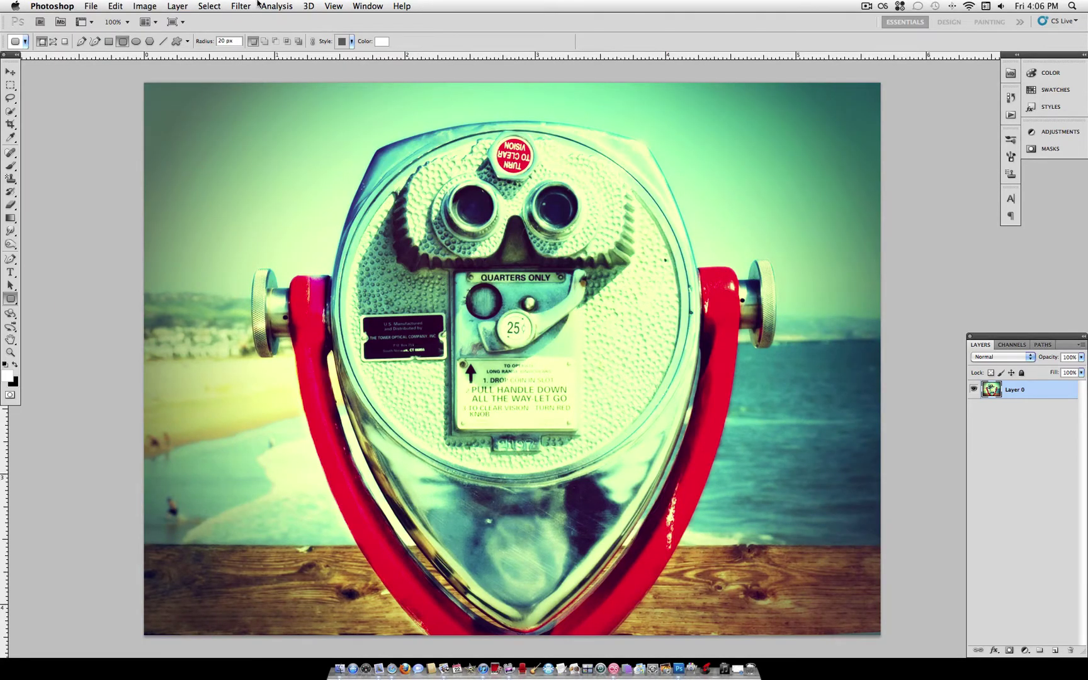
left_click(334, 6)
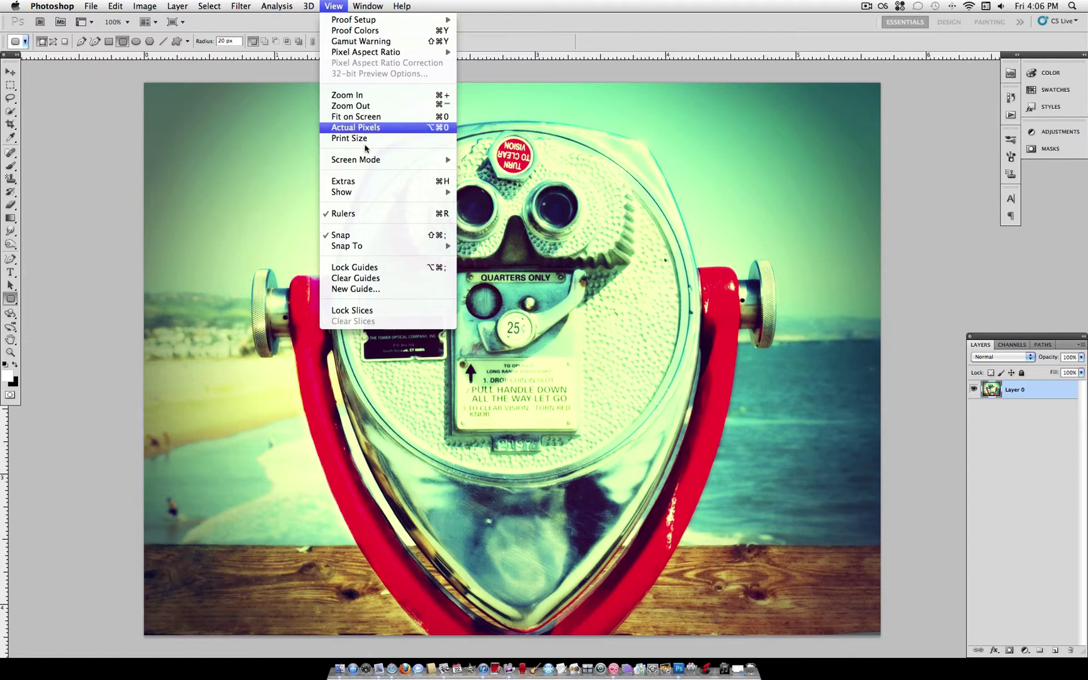
left_click(340, 5)
left_click_drag(566, 55, 551, 361)
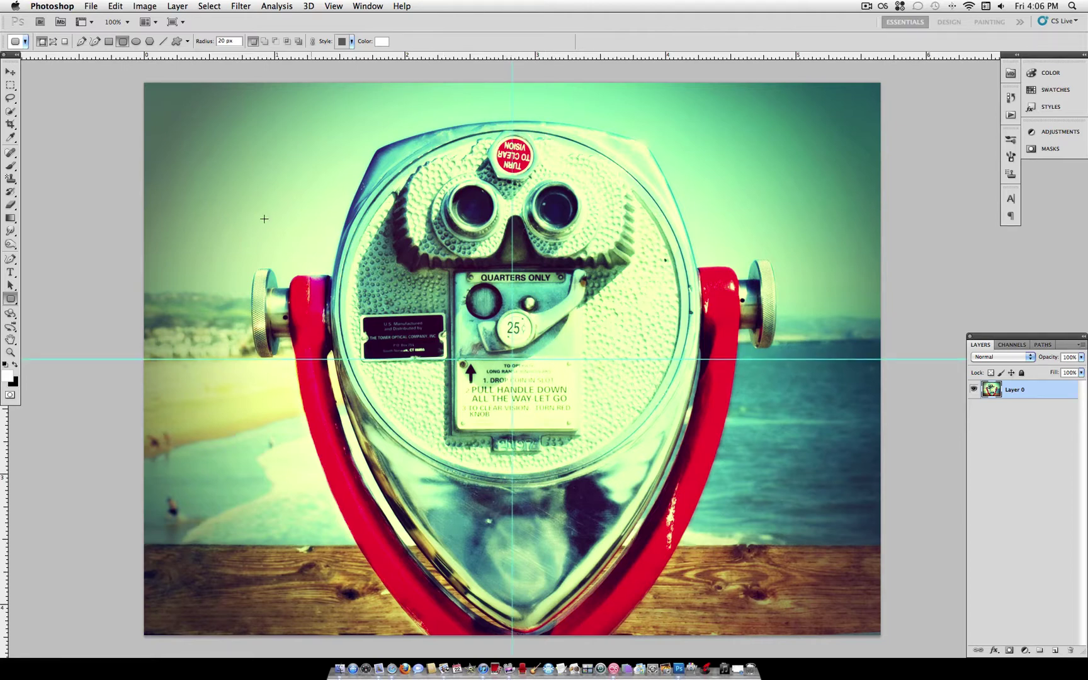
left_click_drag(3, 435, 516, 368)
Select the Rounded Rectangle Tool and set its corner radius to 25 px.
left_click(10, 300)
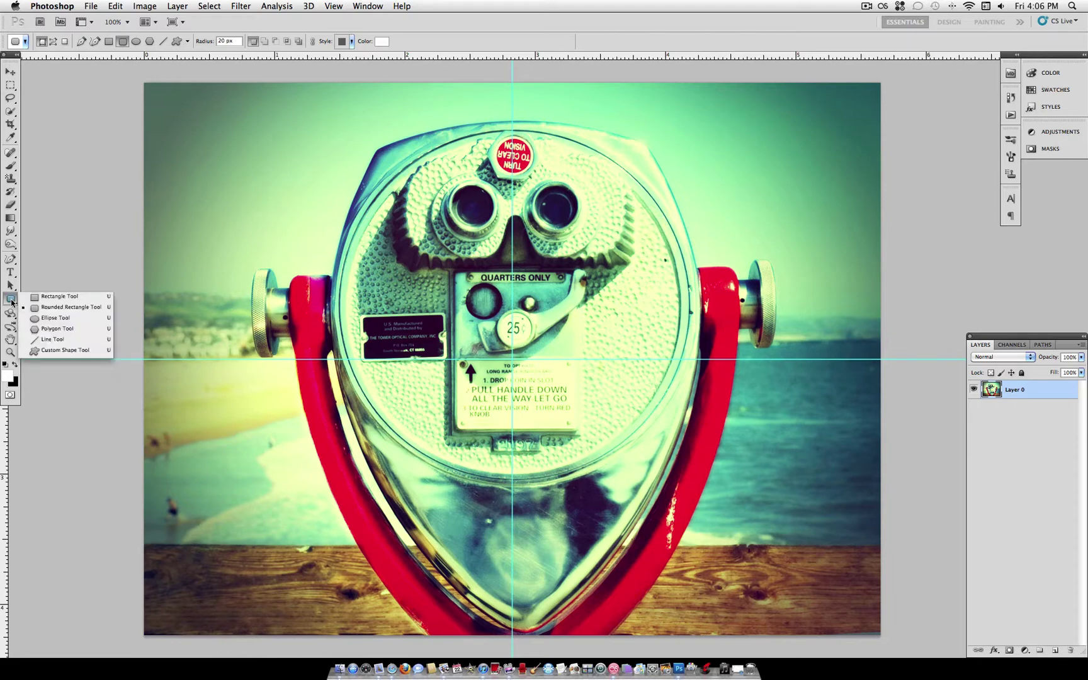
left_click(64, 308)
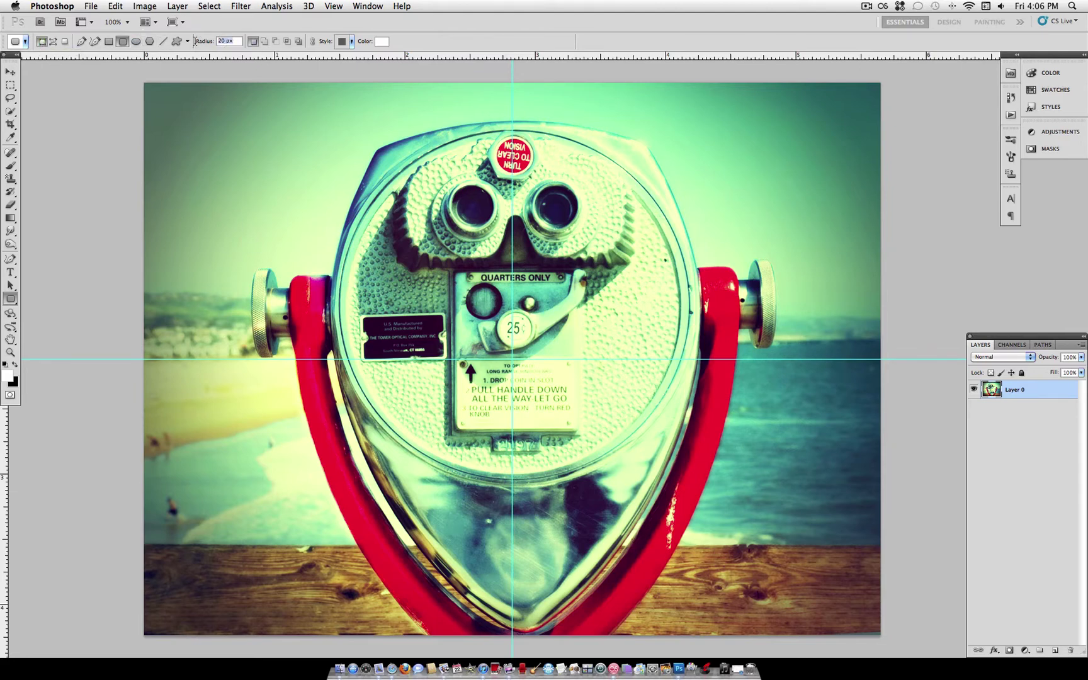
double_click(225, 41)
type("2")
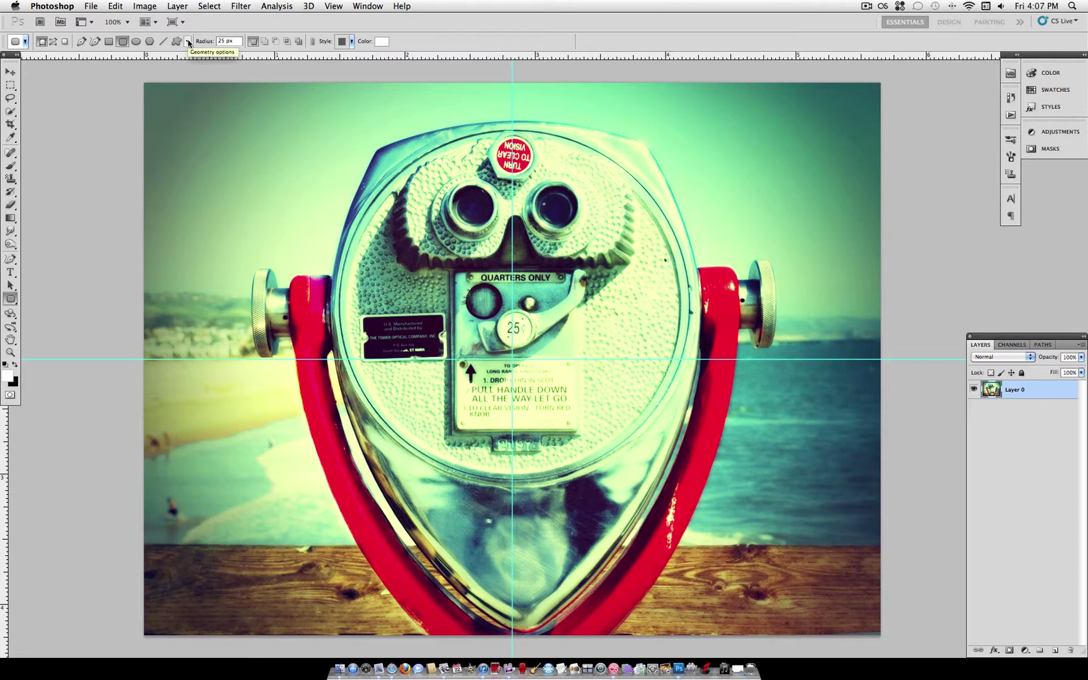
Set the rounded rectangle geometry to Fixed Size 1700 × 1250 px with From Center unchecked.
left_click(188, 41)
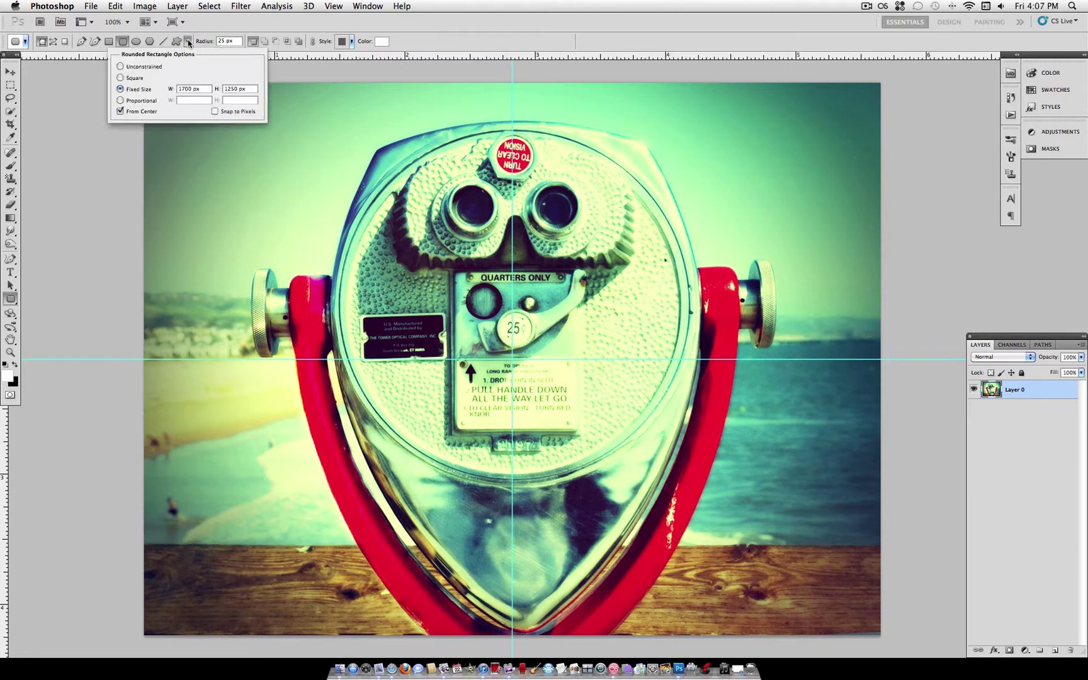
left_click(187, 42)
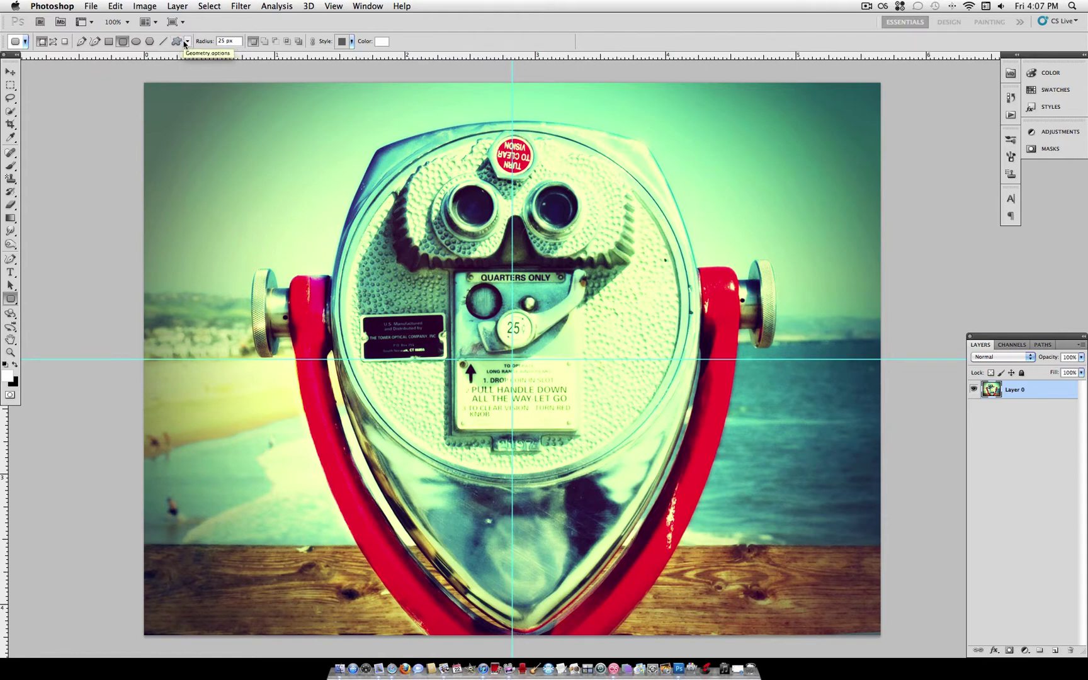
left_click(189, 42)
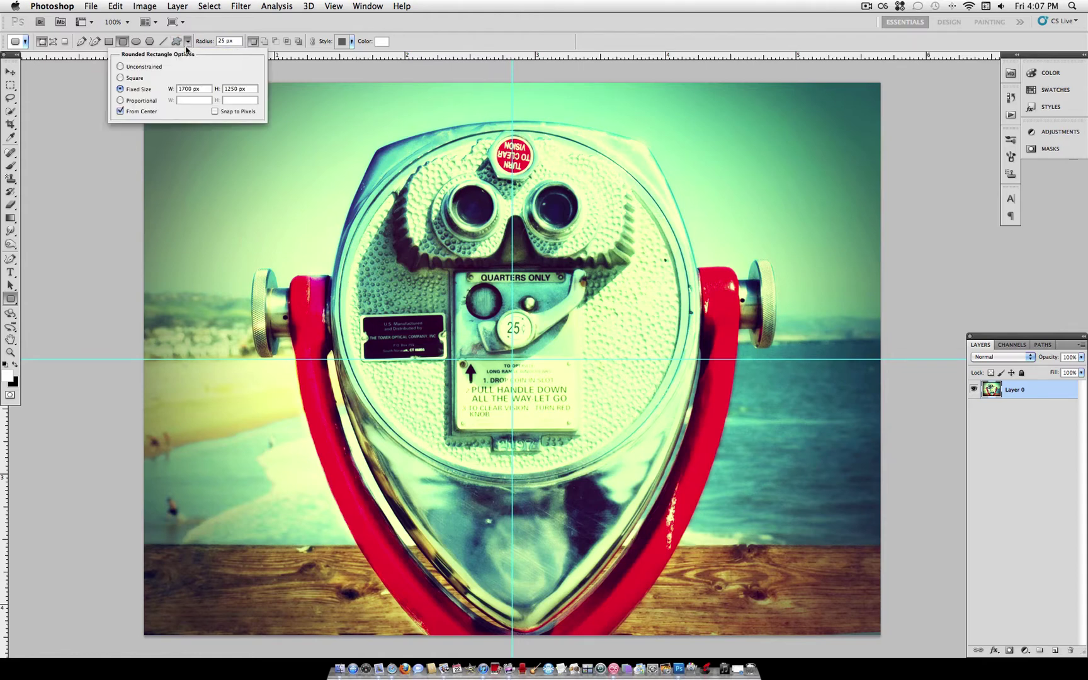
left_click(121, 90)
left_click(119, 112)
key("Tab")
left_click(189, 41)
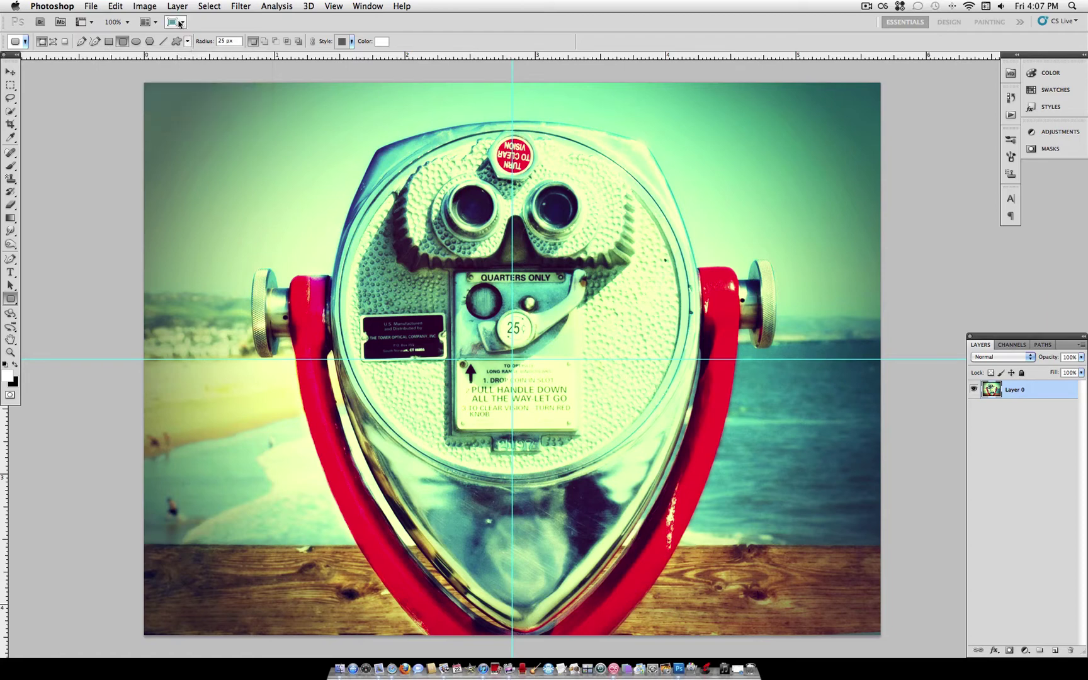
left_click(147, 7)
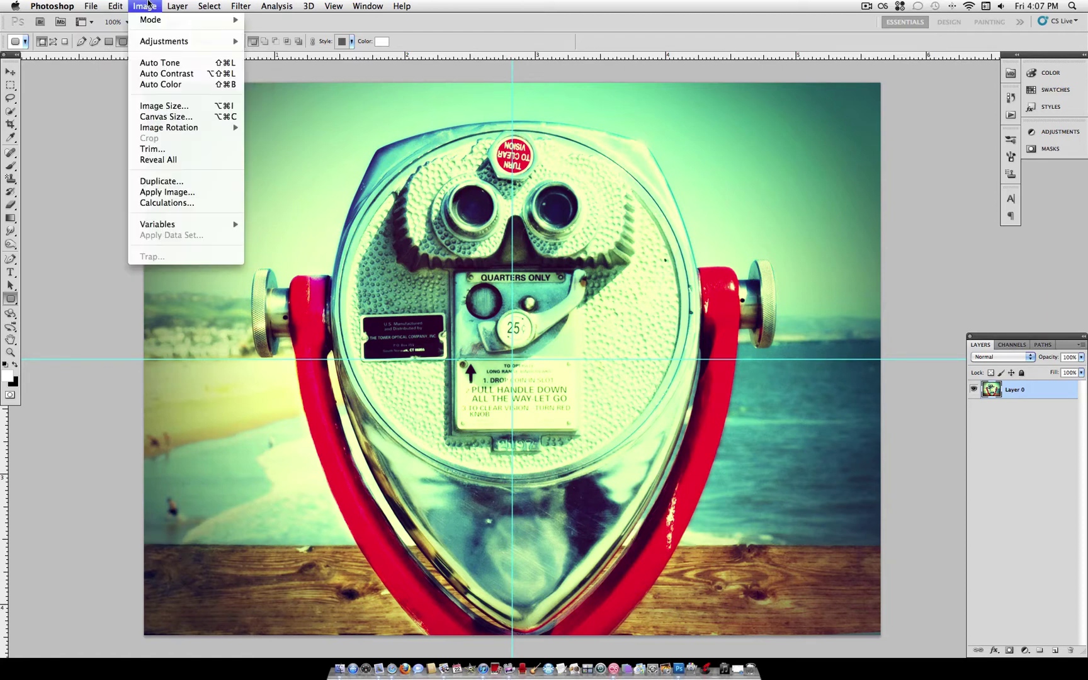
left_click(163, 105)
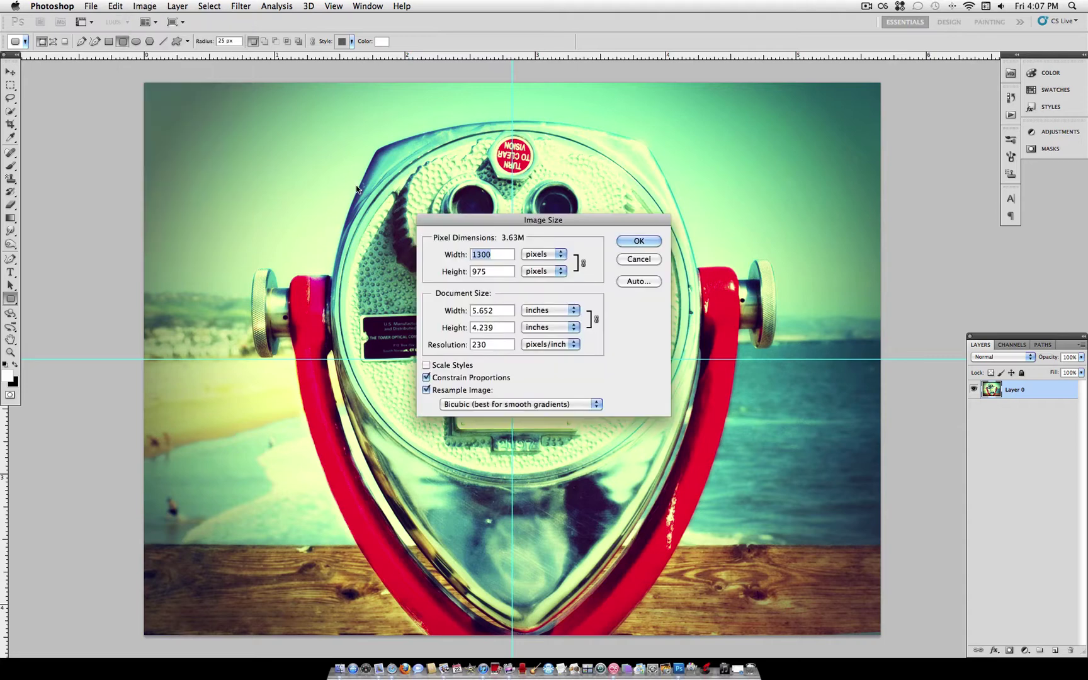
key("Tab")
left_click(500, 254)
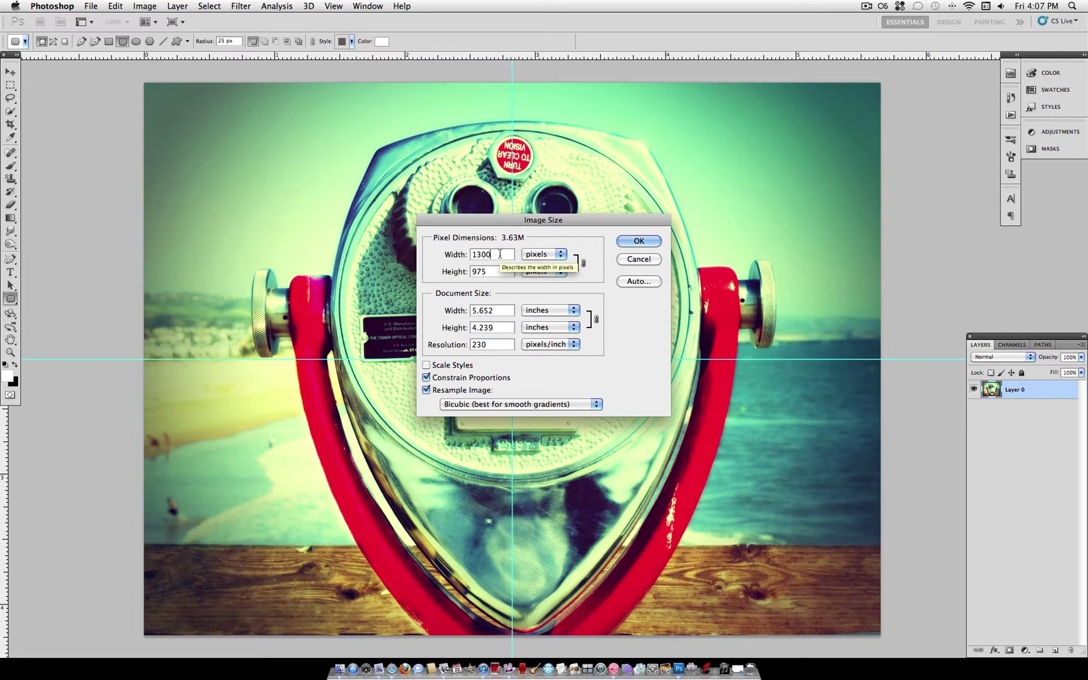
double_click(502, 255)
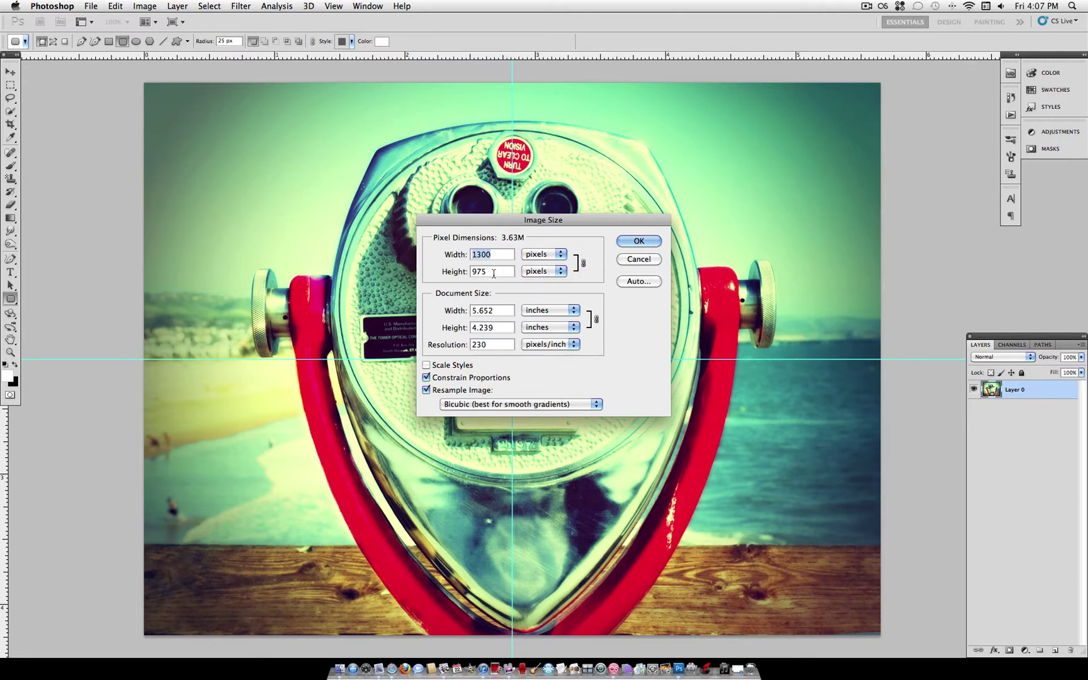
left_click(629, 259)
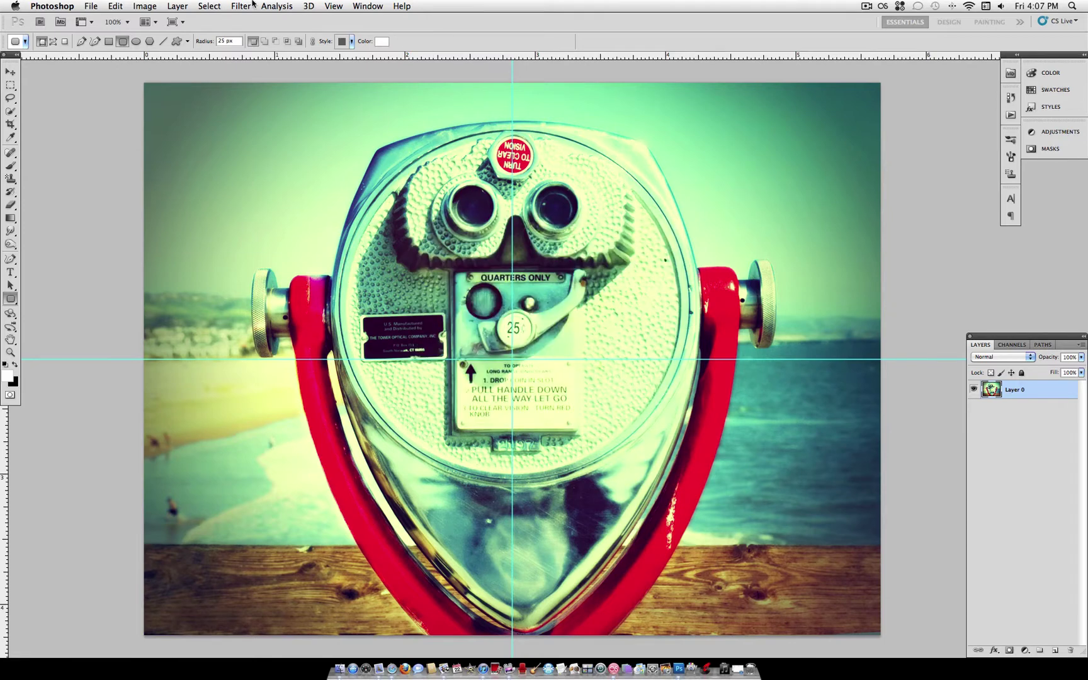
Draw a from-centre rounded rectangle with fixed width 125 and height 925 at the guide crossing.
left_click(187, 41)
double_click(192, 89)
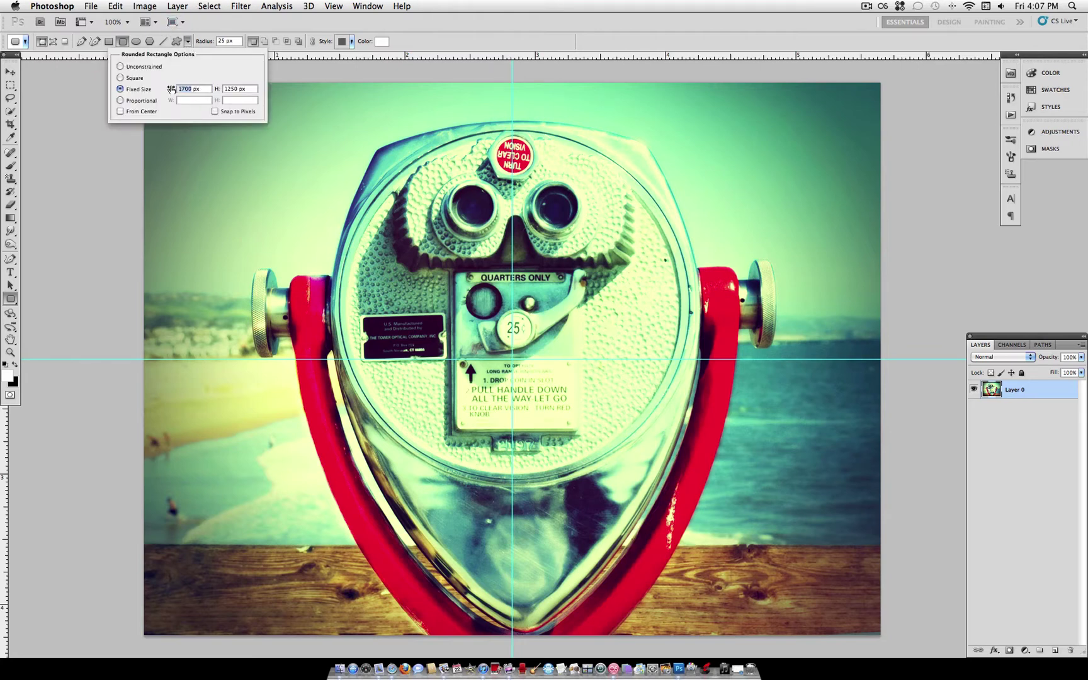
type("125")
double_click(237, 88)
type("925")
left_click(140, 112)
left_click(512, 360)
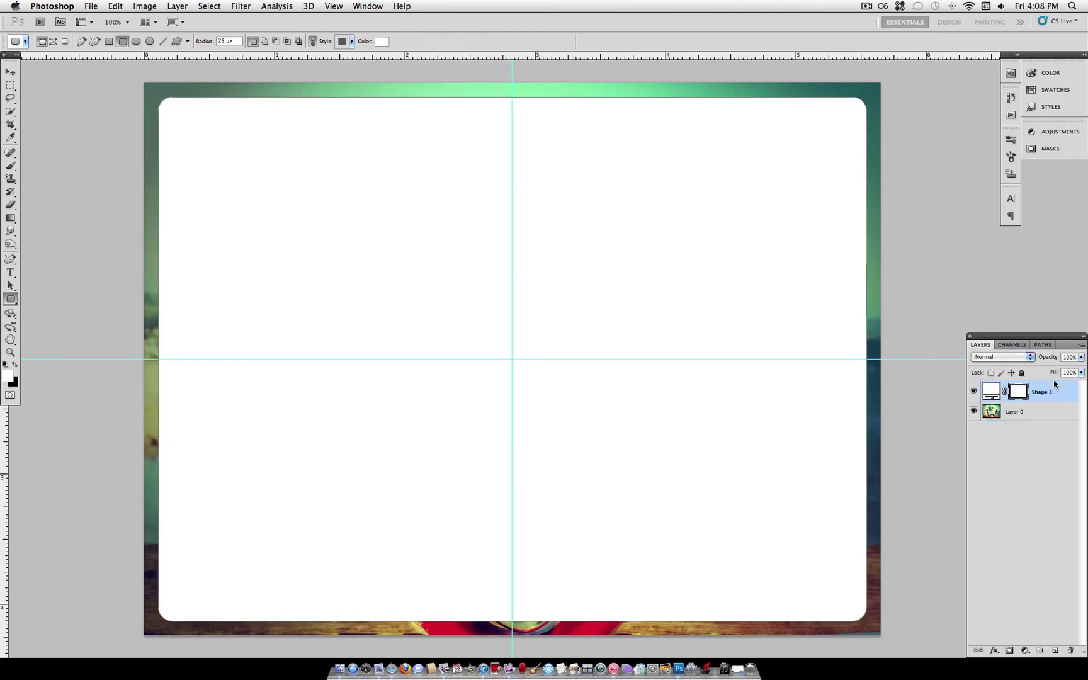
Select Shape 1 and nudge it with Shift+arrow keys to centre it on the guides.
left_click(1033, 414)
left_click(1051, 393)
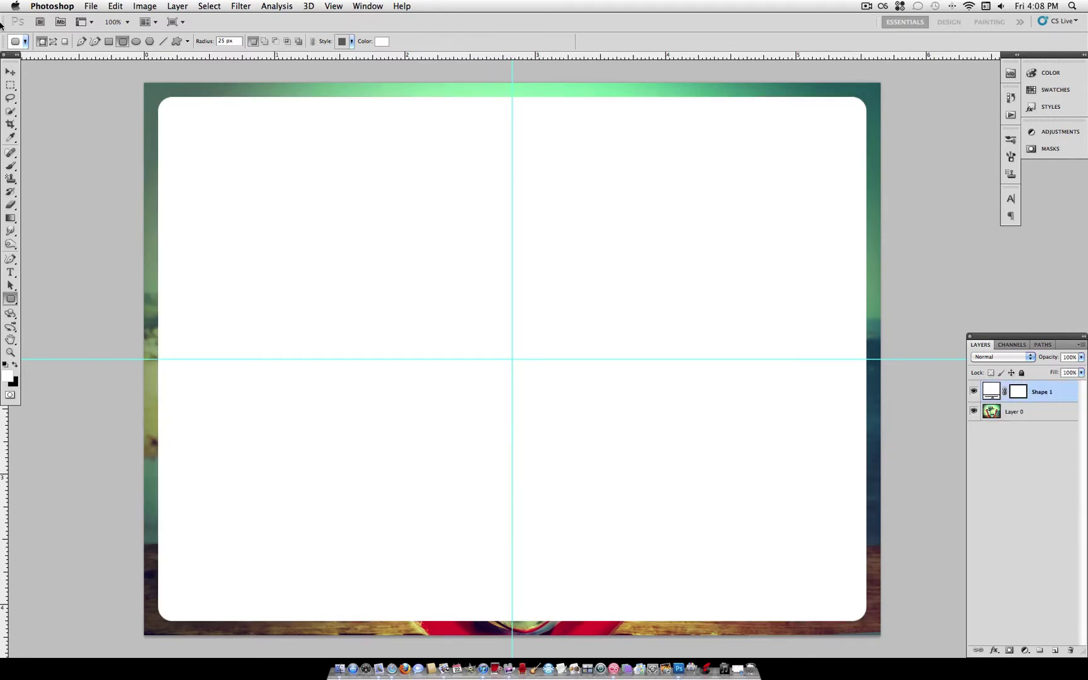
left_click(10, 71)
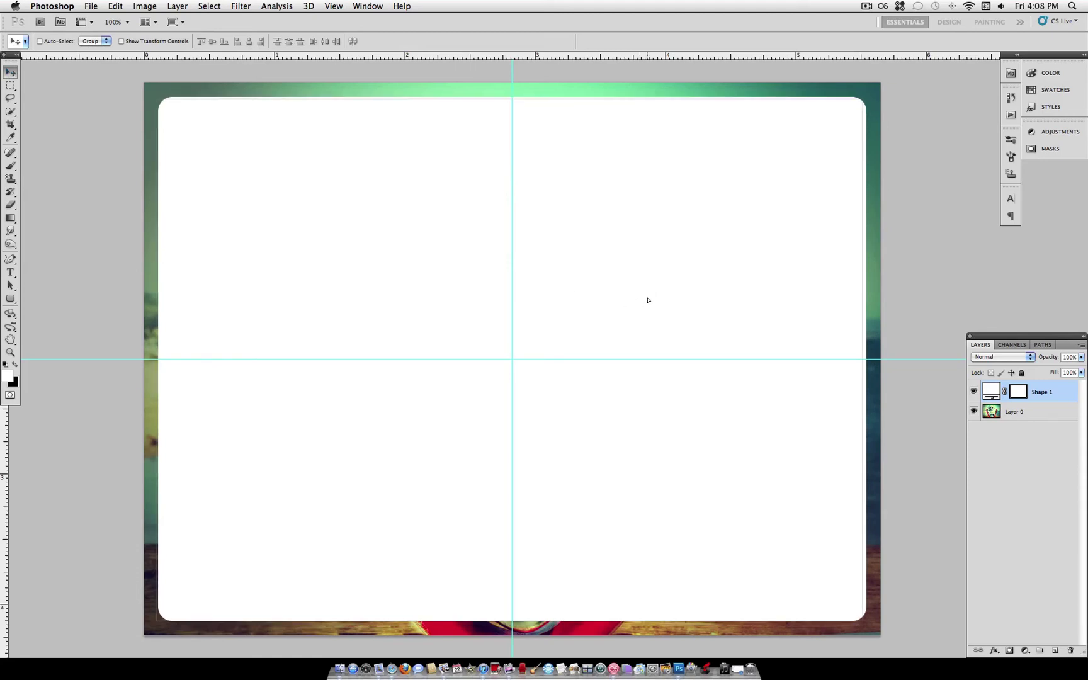
key("shift+Left")
key("shift+Right")
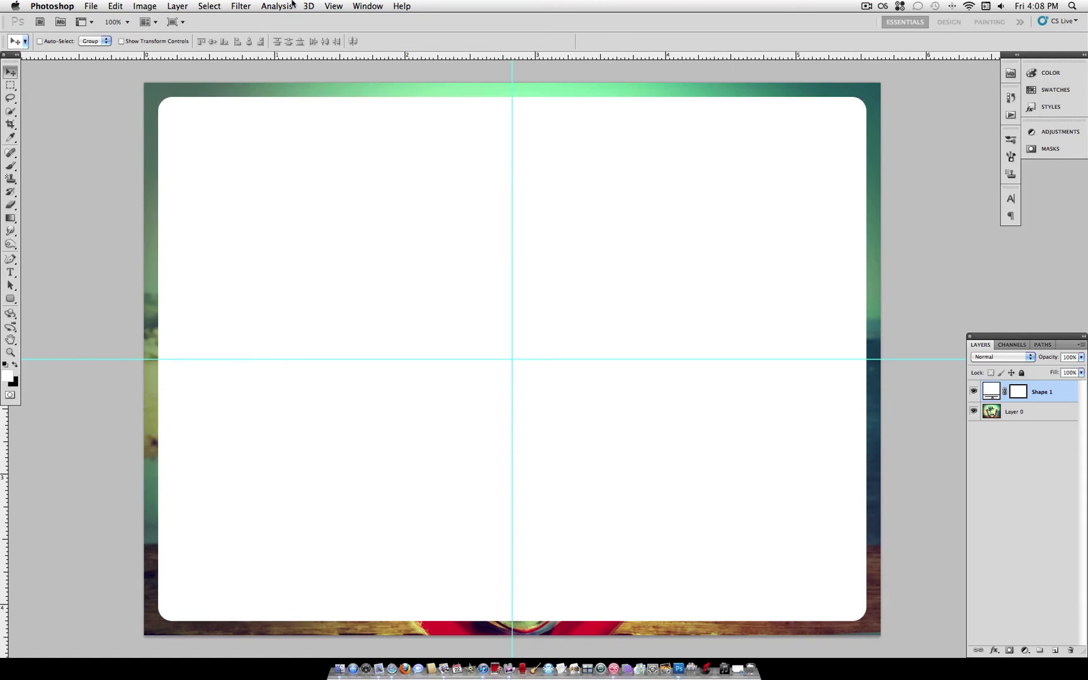
Hide the guides and the rulers from the View menu.
left_click(334, 6)
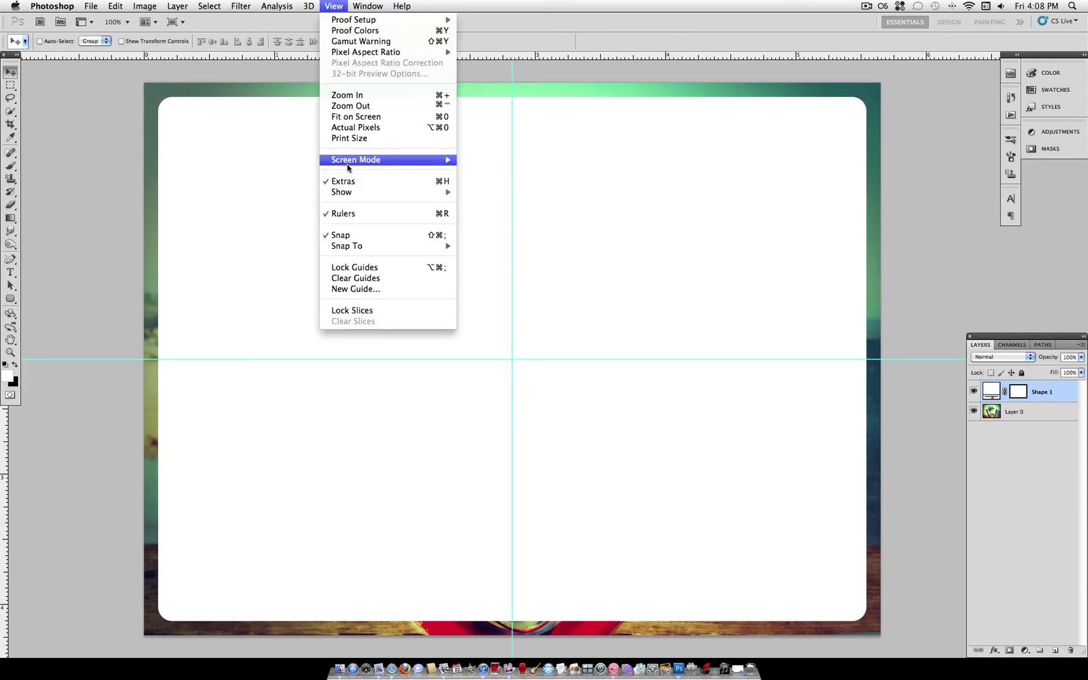
left_click(358, 182)
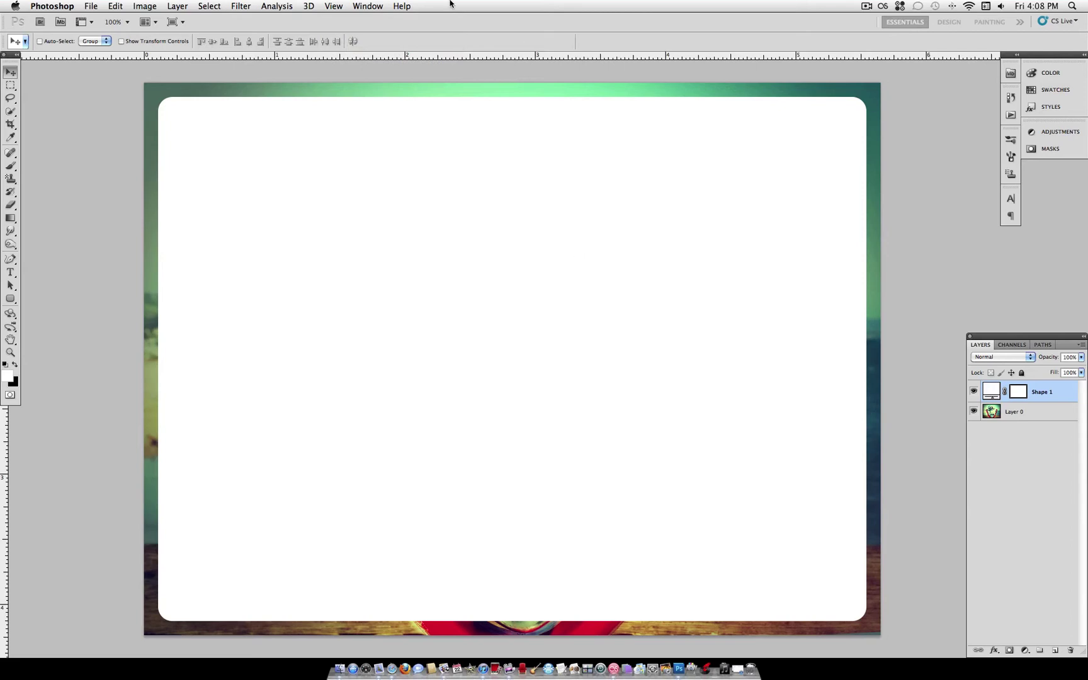
left_click(334, 6)
left_click(353, 213)
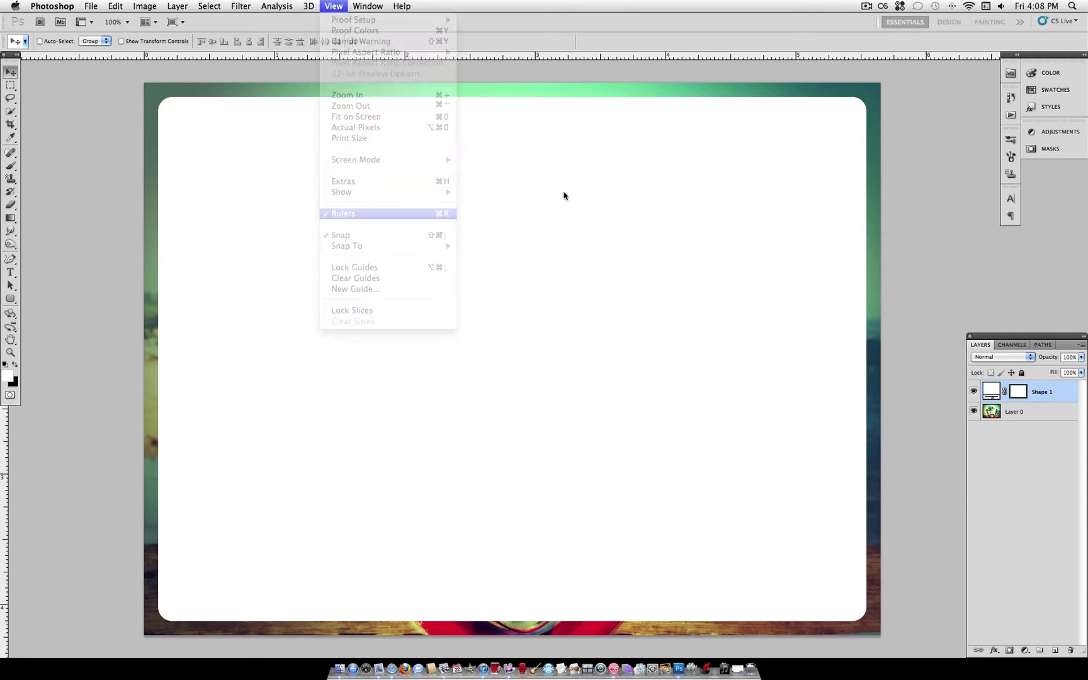
Duplicate Layer 0 and move Layer 0 copy above Shape 1.
left_click(1029, 416)
right_click(1032, 414)
left_click(1014, 436)
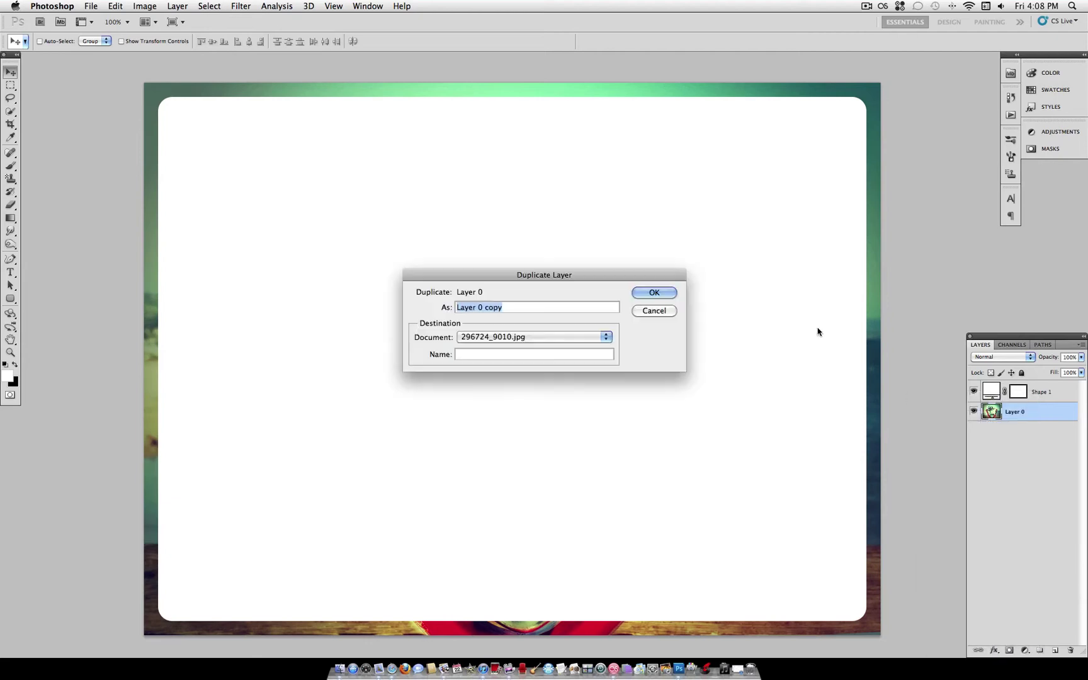
left_click(669, 293)
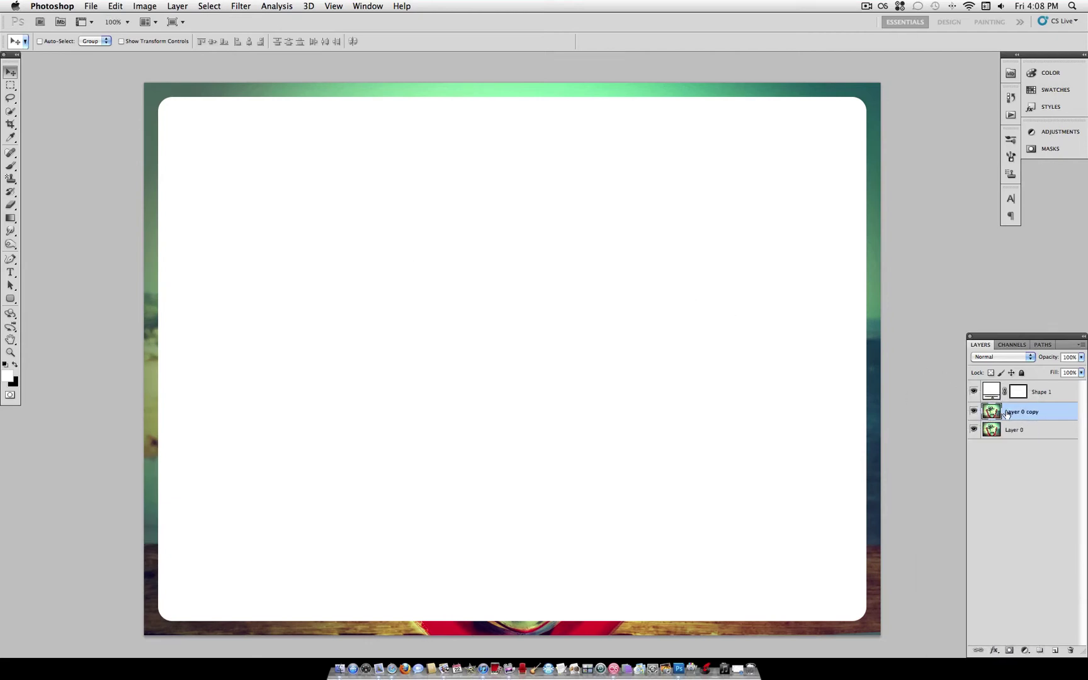
left_click_drag(1006, 414, 1020, 388)
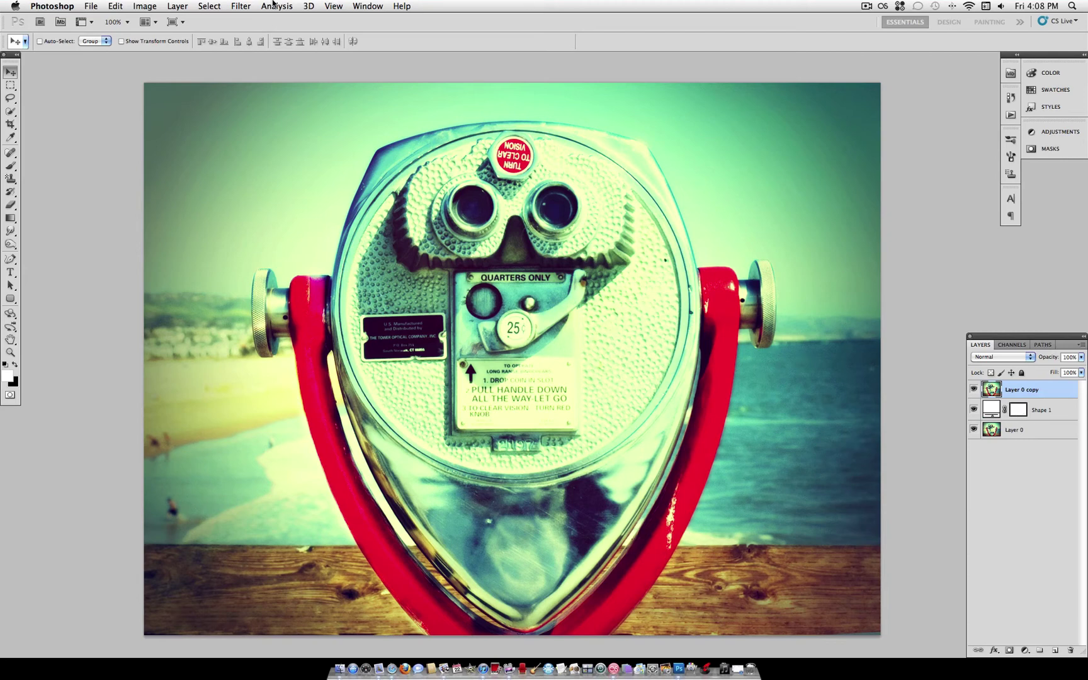
Clip Layer 0 copy to the rounded rectangle and hide the original Layer 0.
left_click(179, 7)
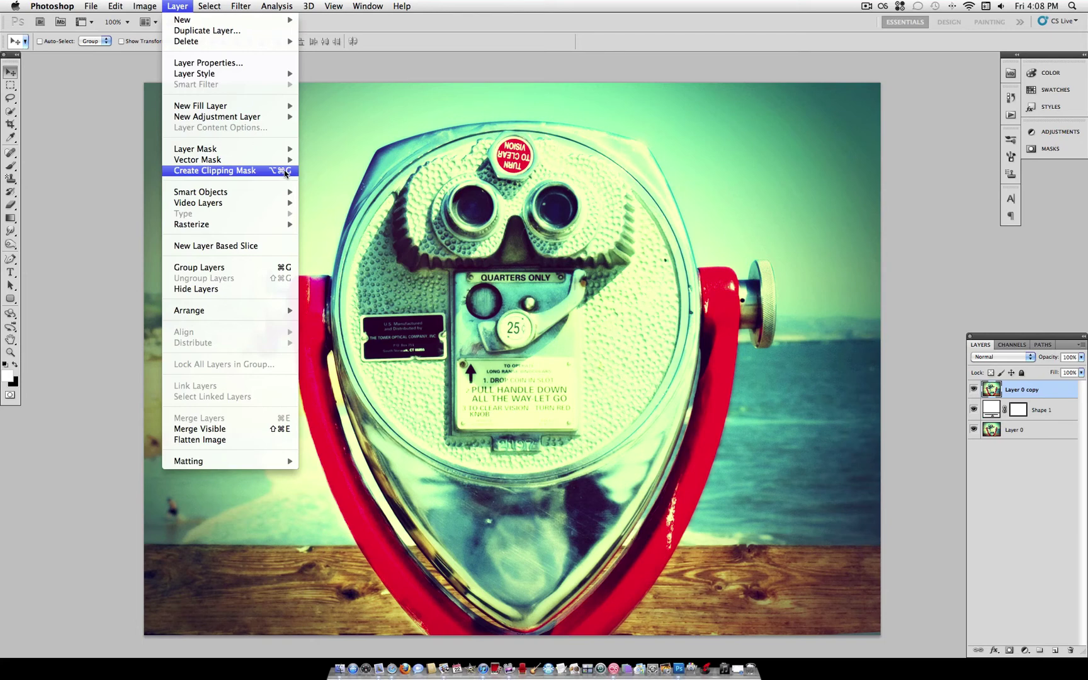
left_click(285, 171)
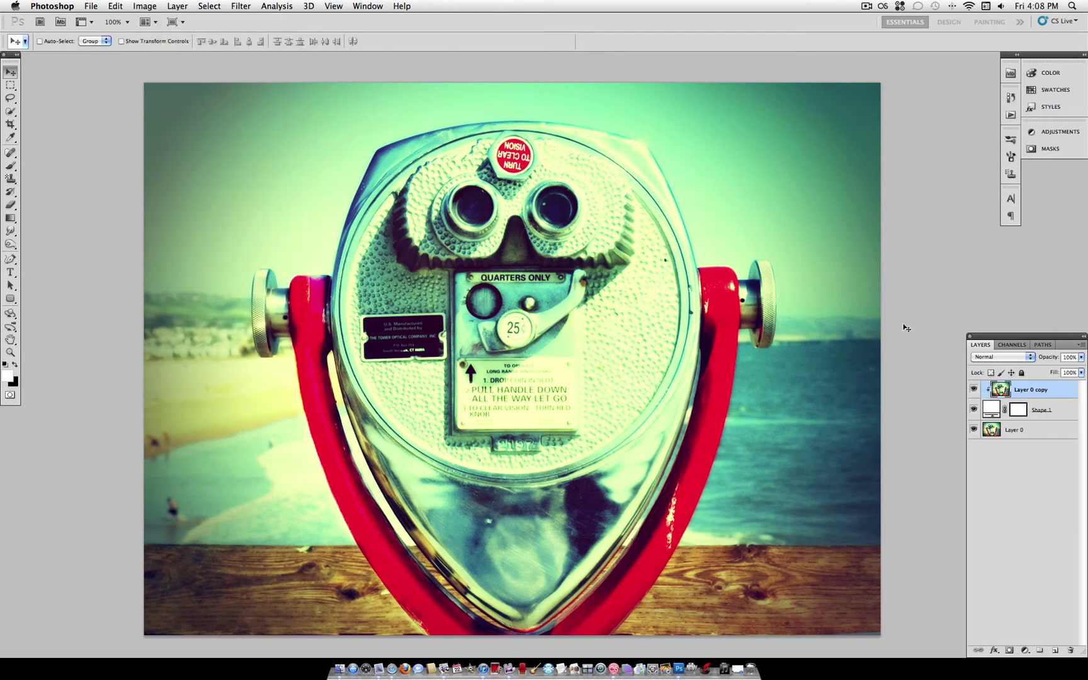
left_click(974, 430)
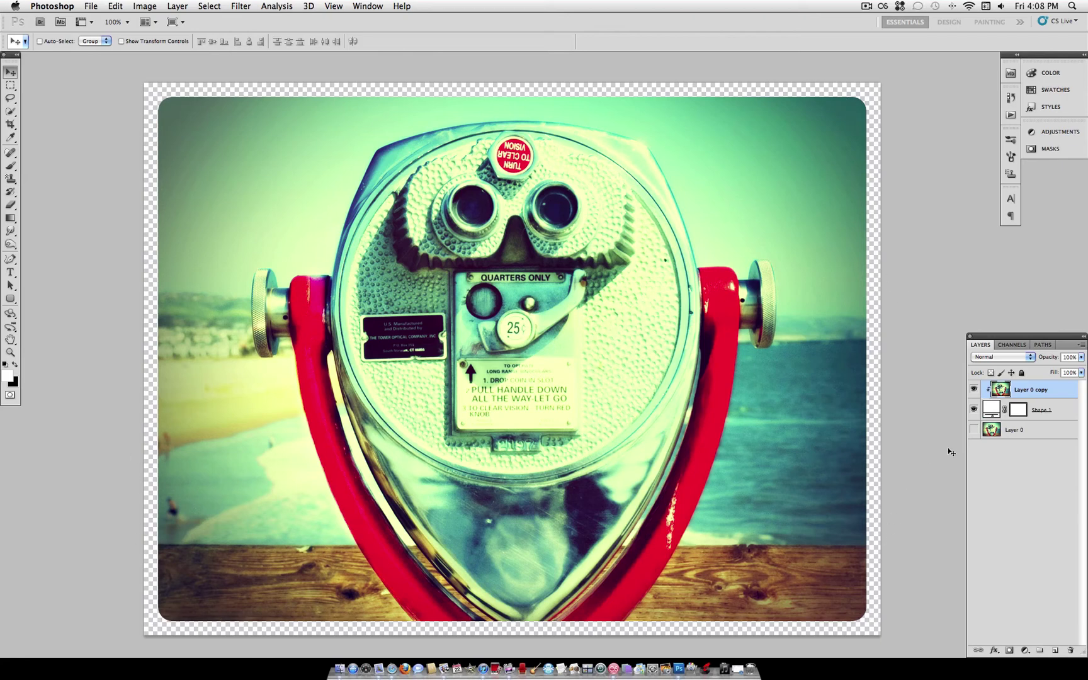
With Layer 0 selected, add a new Solid Color fill layer named Color Fill 1.
left_click(1010, 432)
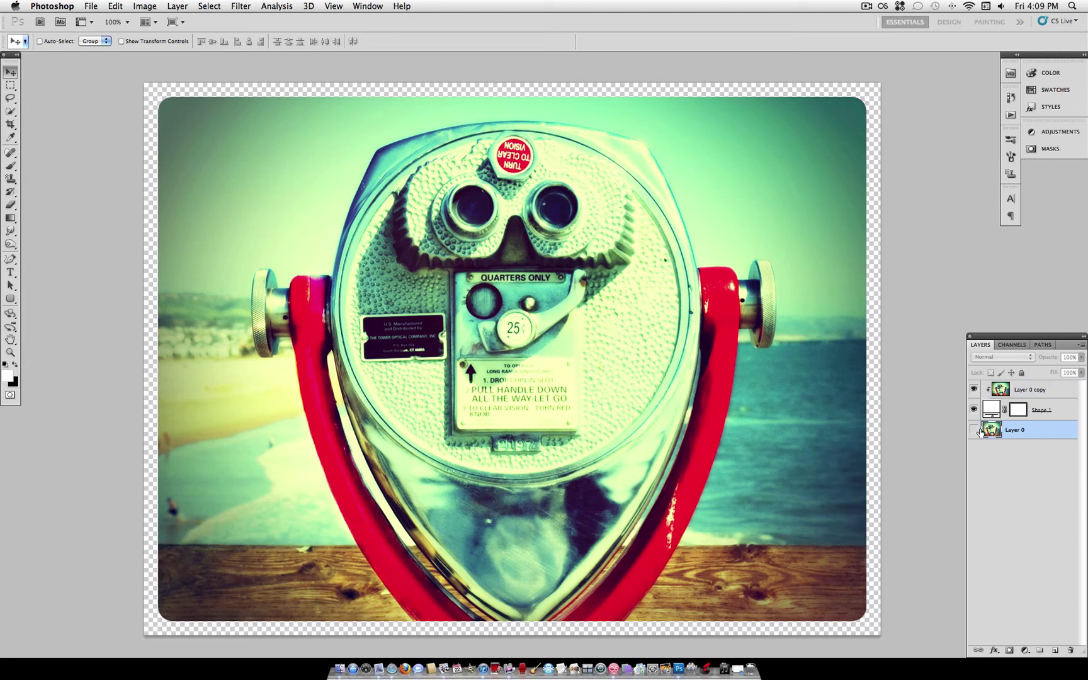
left_click(974, 430)
left_click(974, 430)
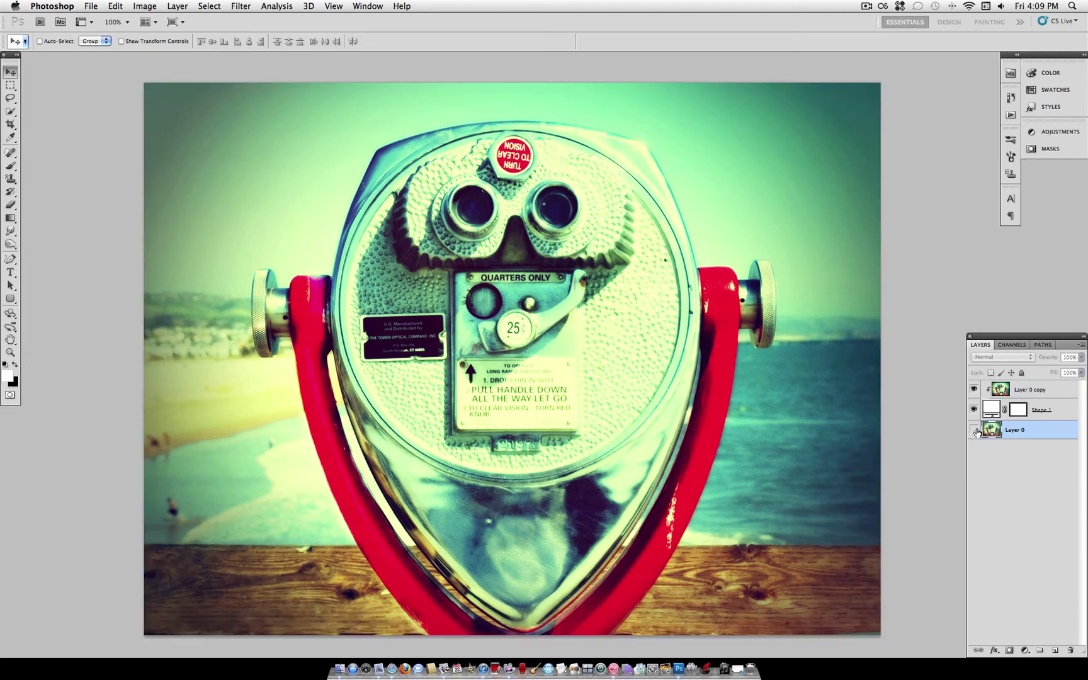
left_click(178, 5)
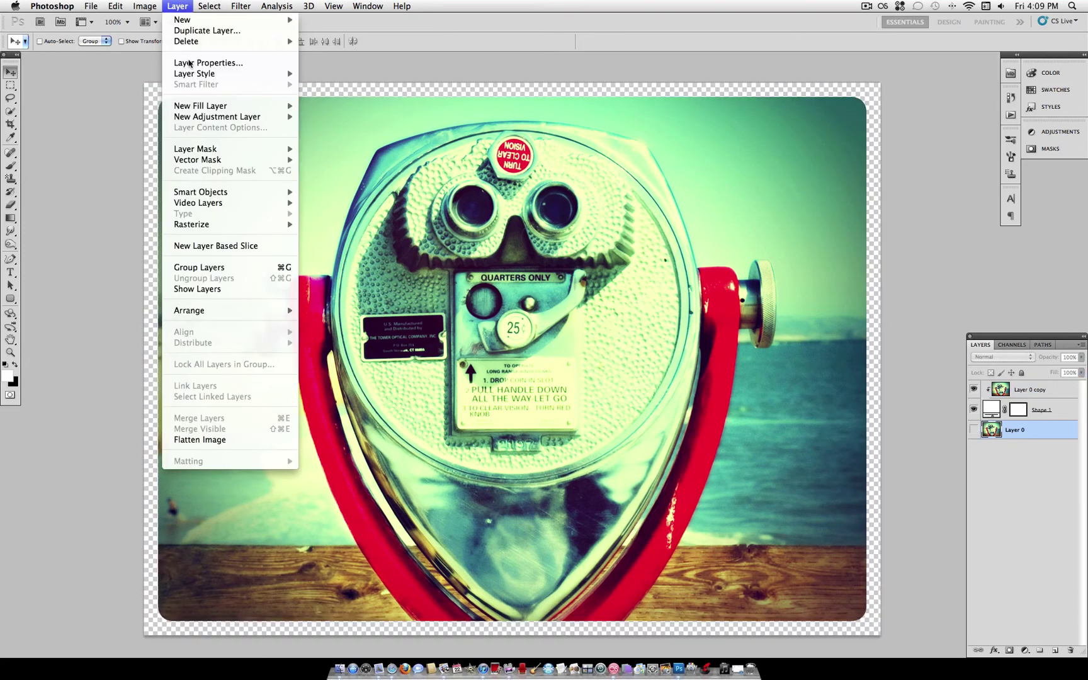
left_click(614, 198)
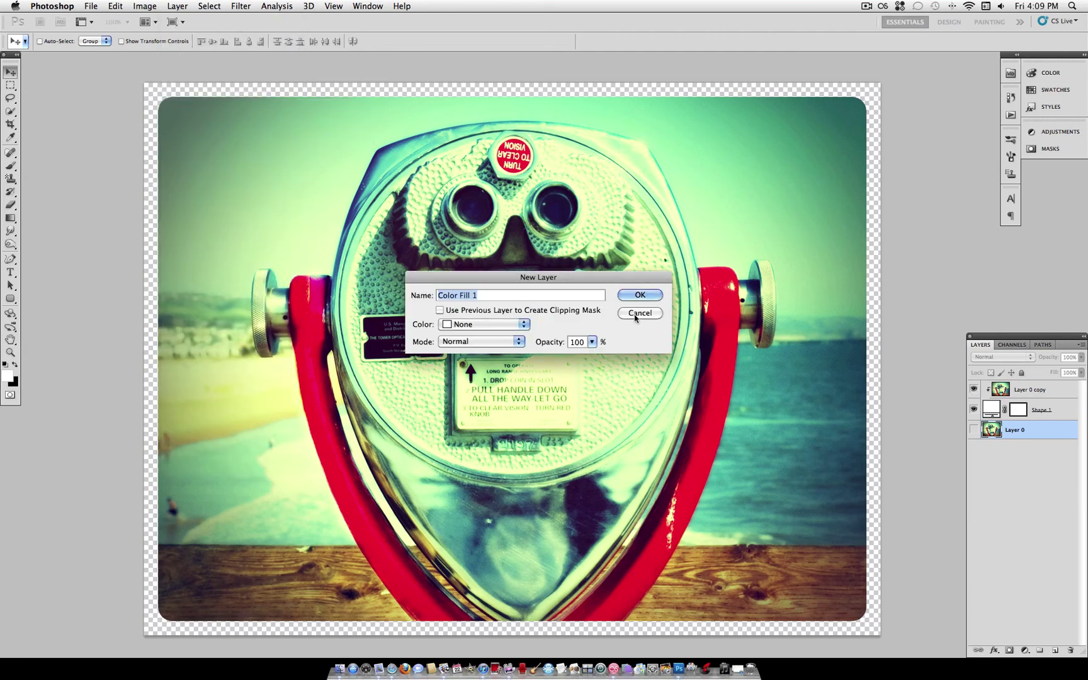
left_click(647, 295)
Set the Color Fill 1 colour to black (000000).
left_click(848, 316)
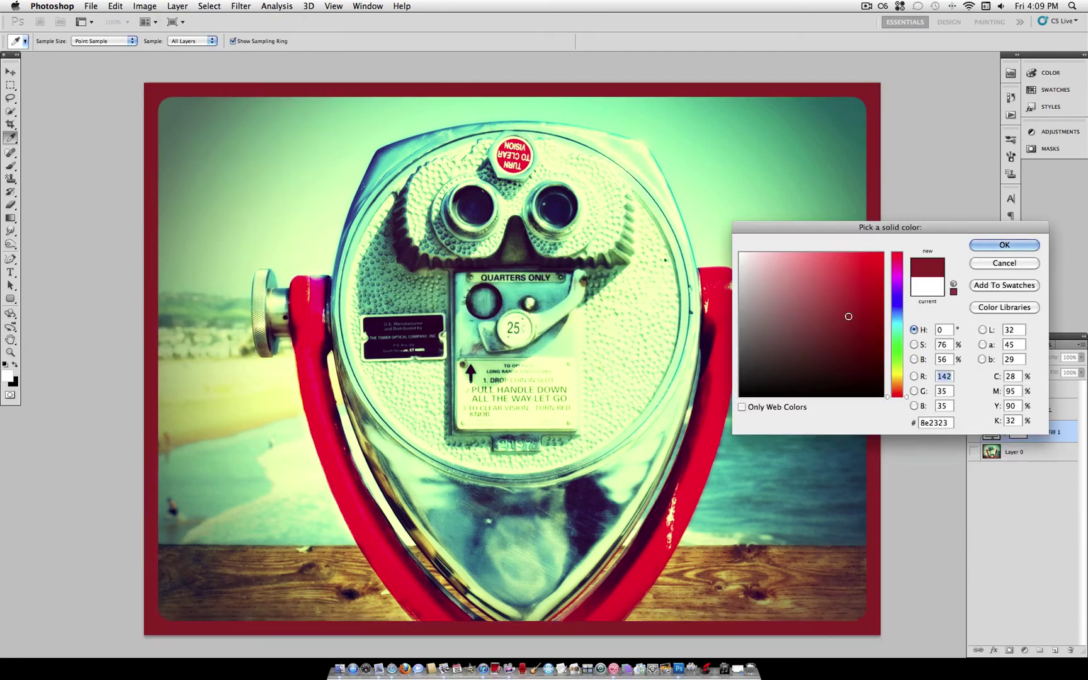
left_click(774, 267)
left_click(891, 327)
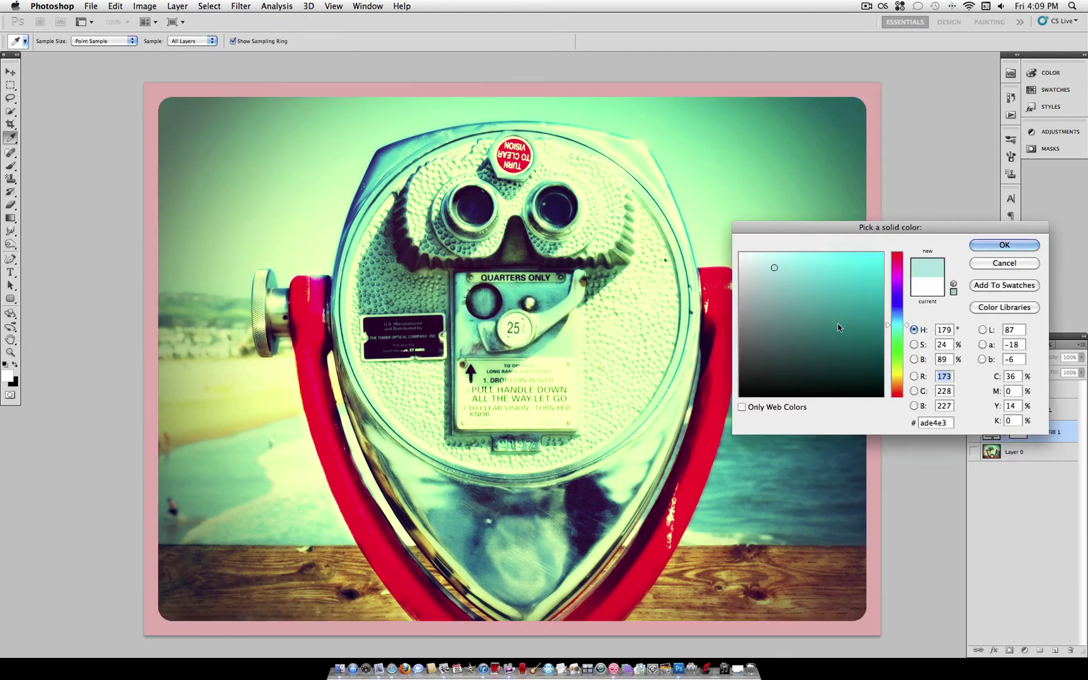
left_click(823, 381)
left_click_drag(825, 377, 704, 437)
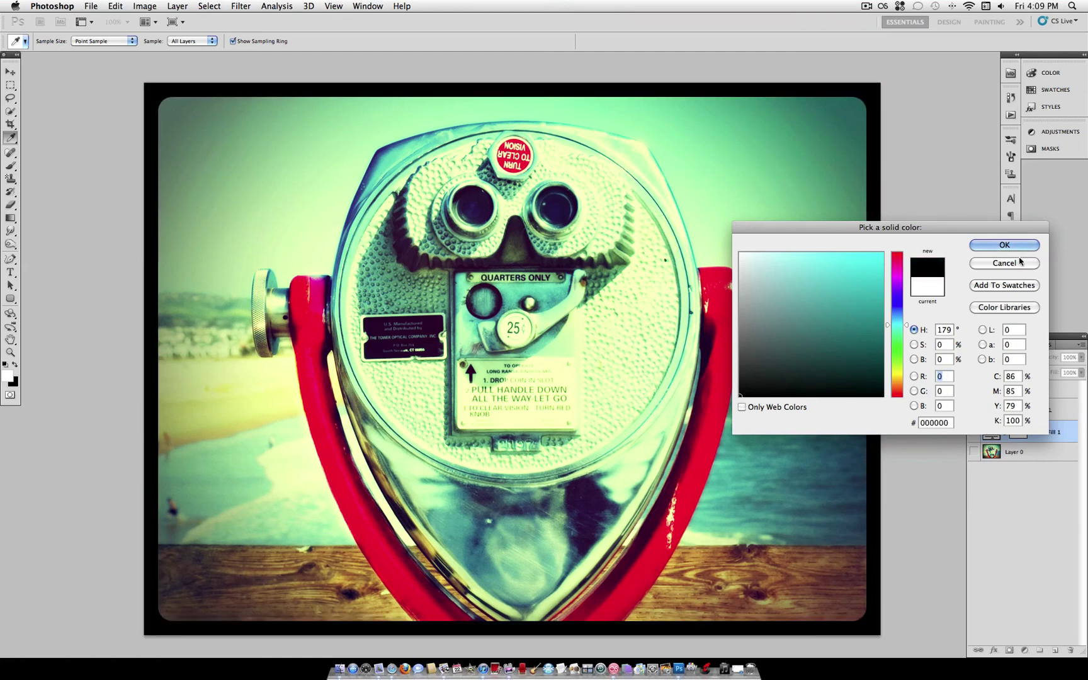
key("Return")
Add a new Pattern fill layer named Pattern Fill 1.
left_click(177, 6)
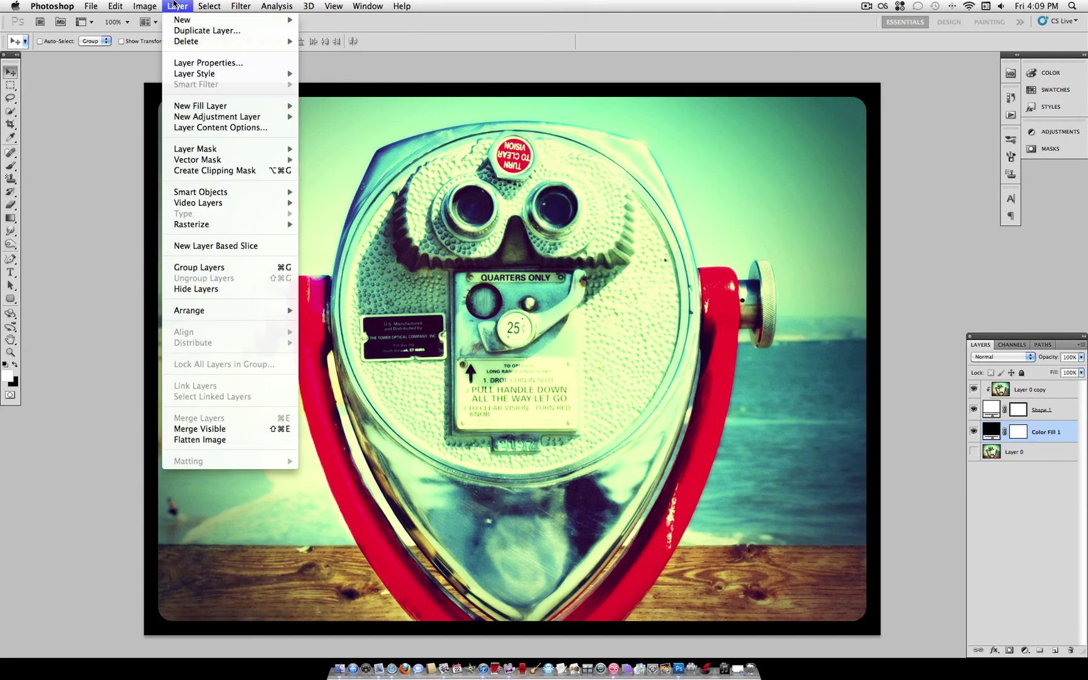
mouse_move(289, 108)
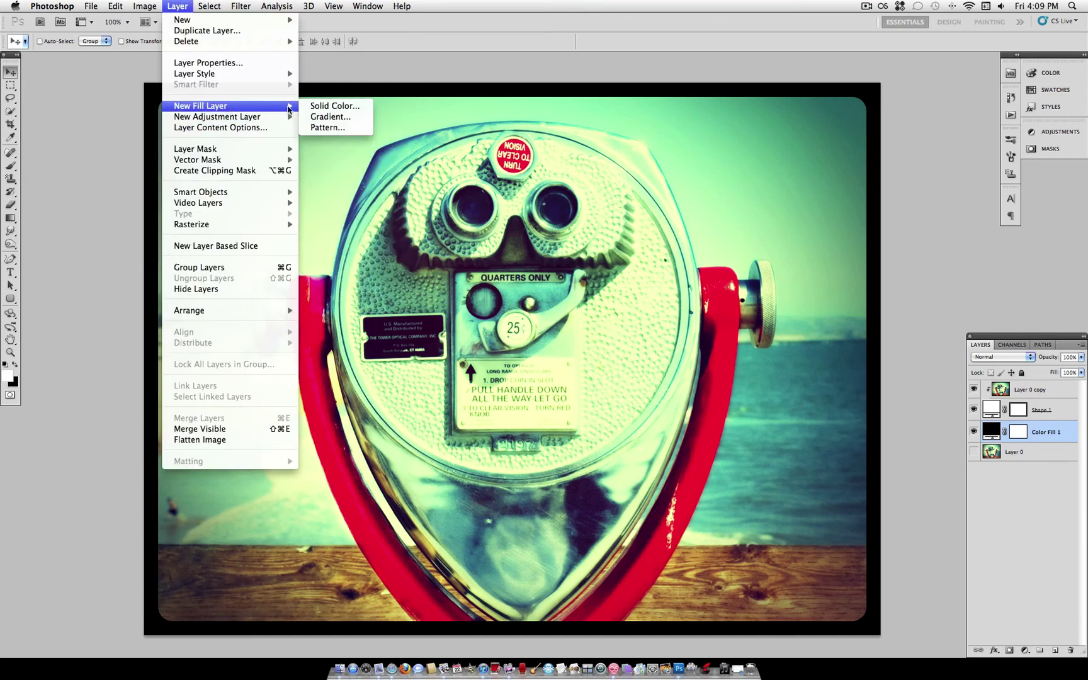
left_click(338, 129)
left_click(659, 299)
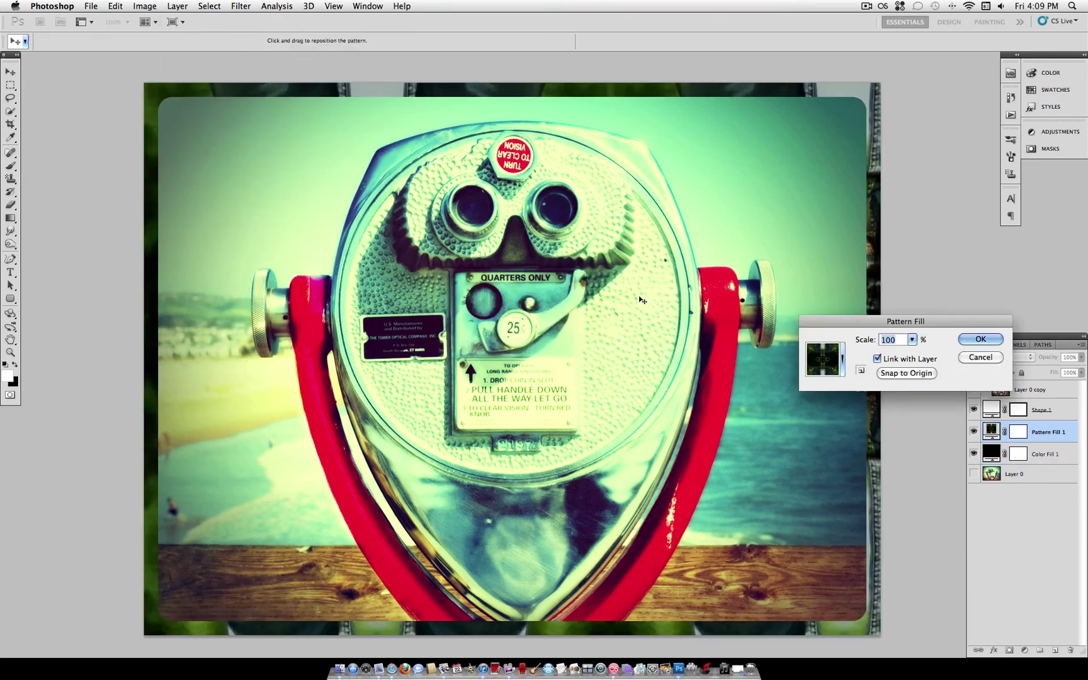
Choose the white pattern for Pattern Fill 1 after trying several others.
left_click(913, 341)
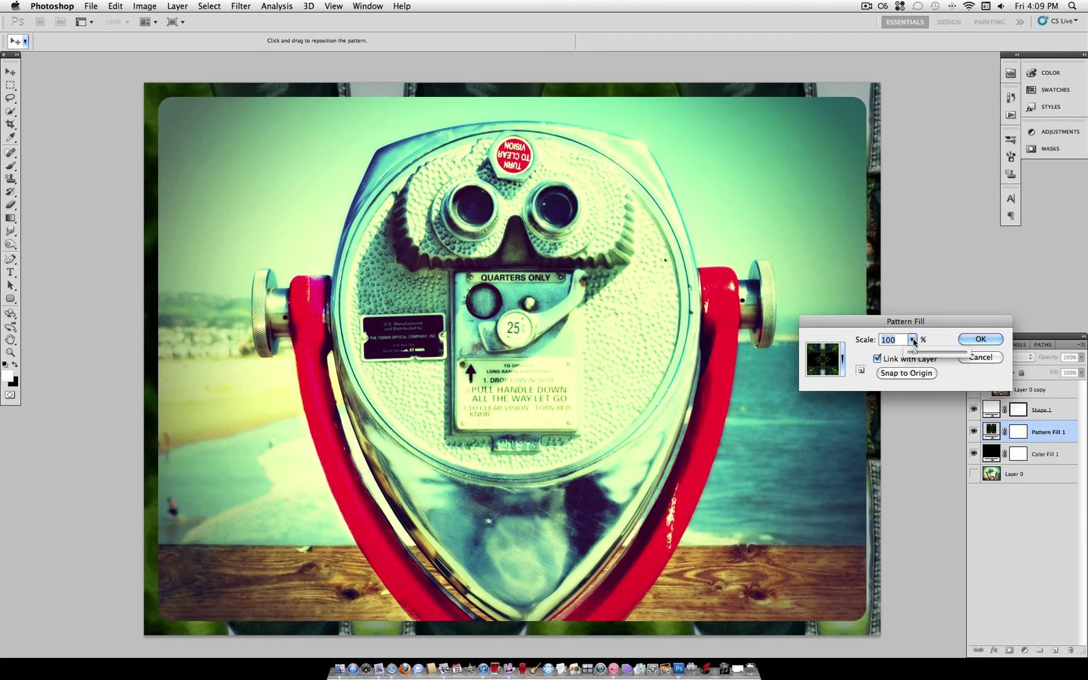
left_click(843, 360)
left_click(843, 394)
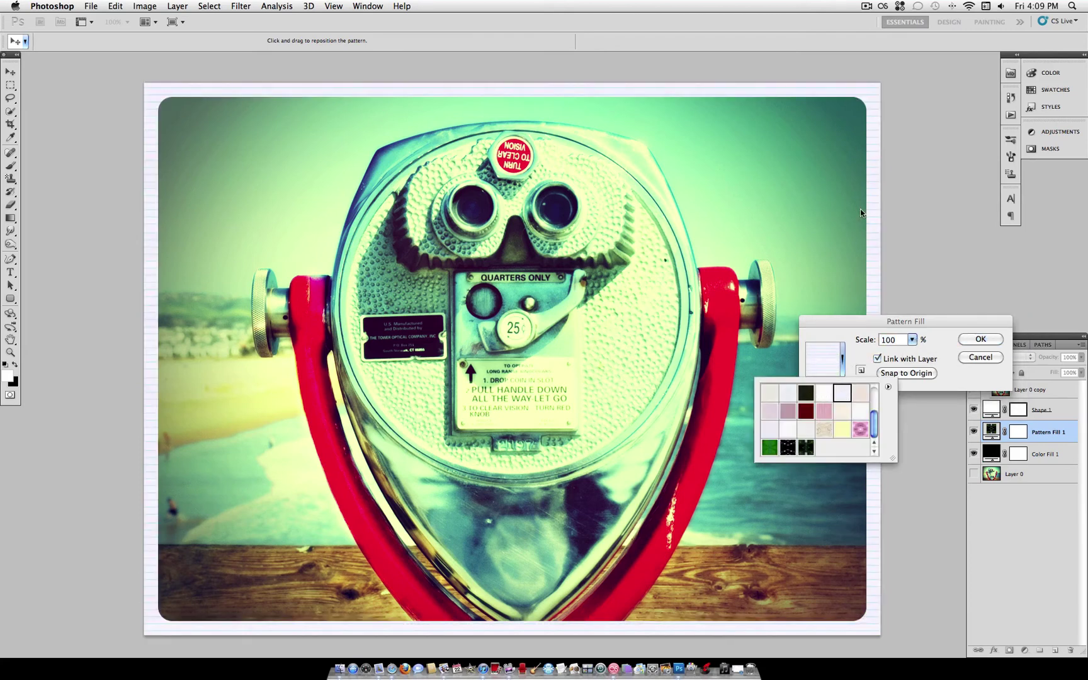
left_click(812, 394)
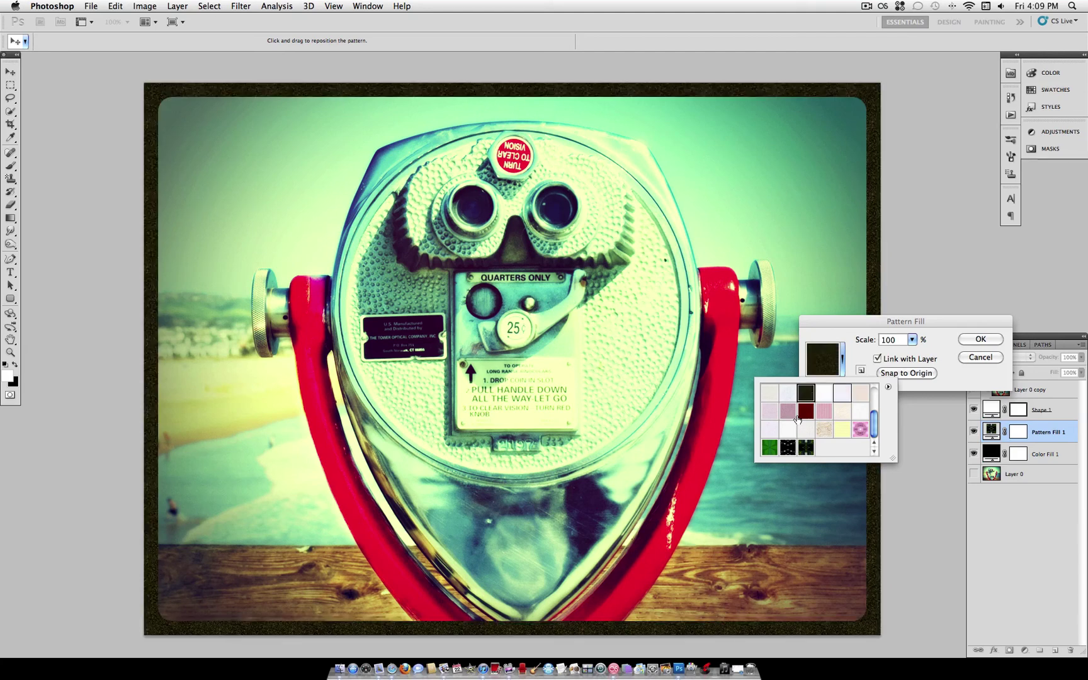
left_click(806, 412)
left_click(824, 413)
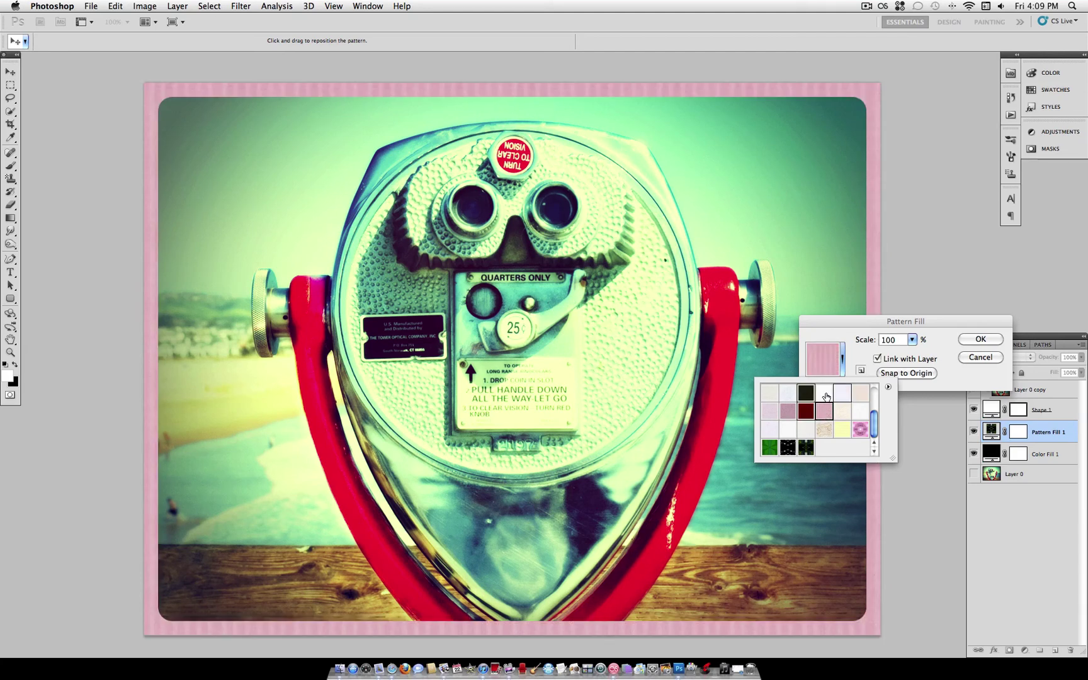
left_click(825, 395)
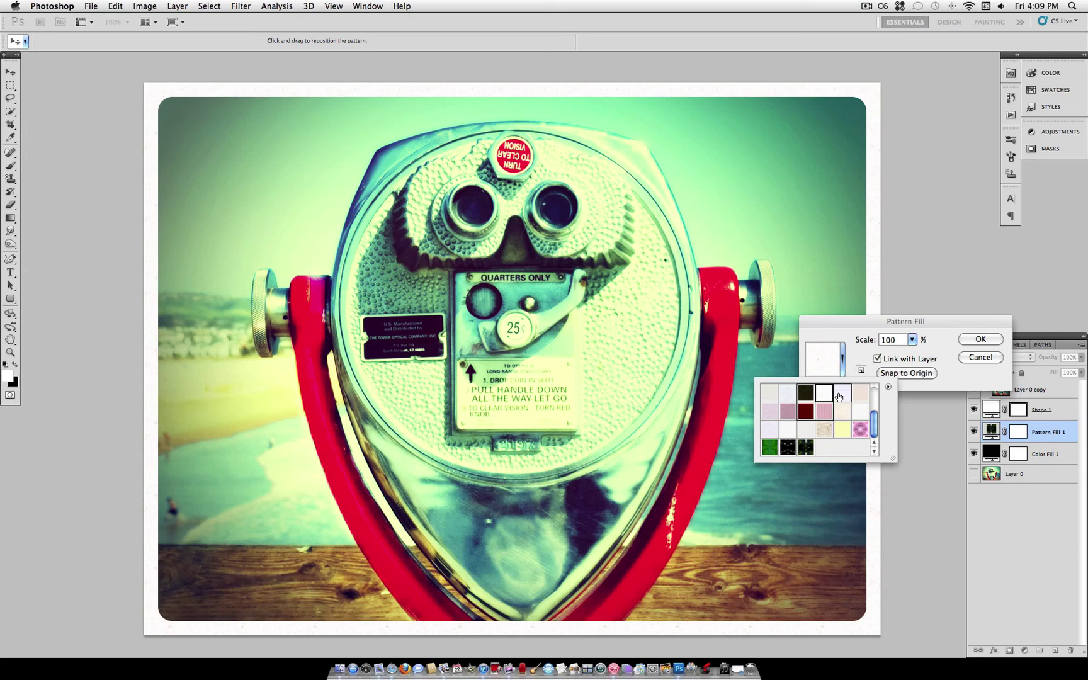
left_click(989, 340)
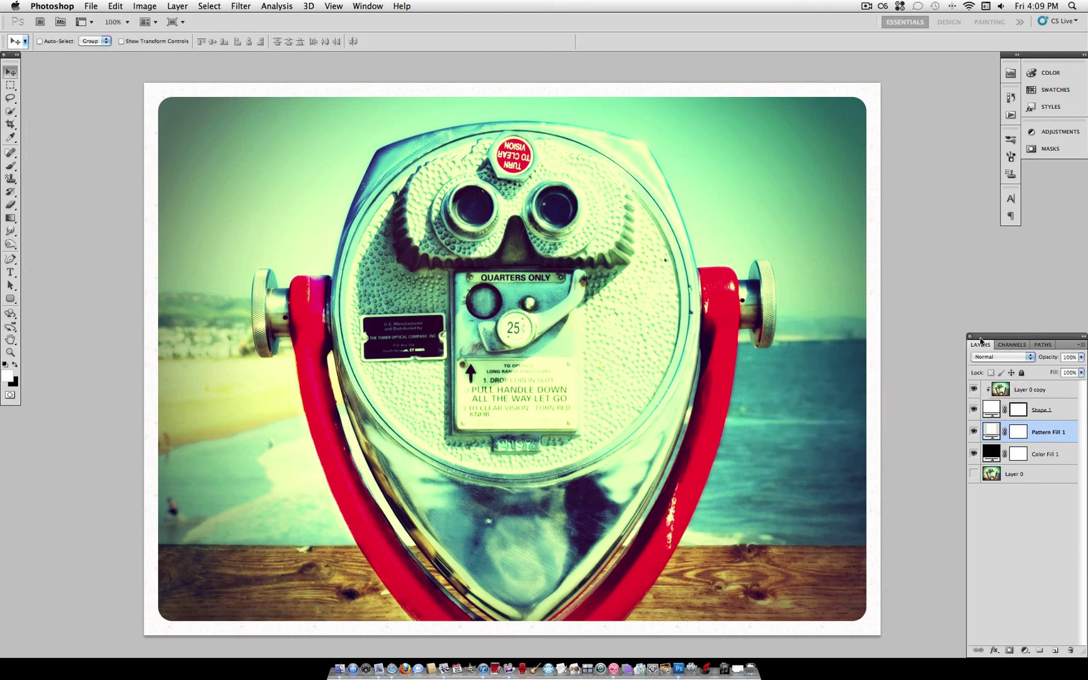